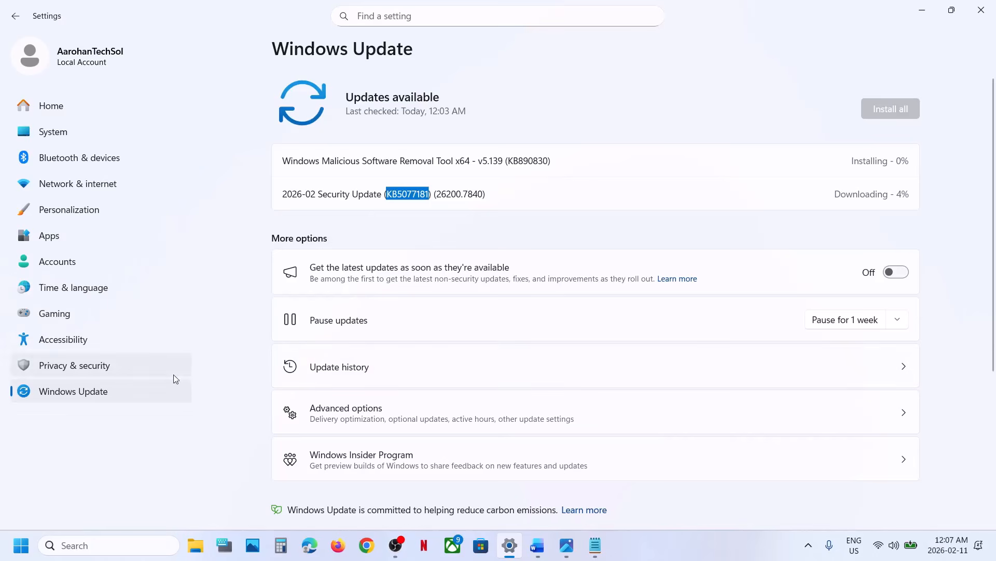
Step: Pause Windows updates for 1 week, and resume them to check for updates again
left_click(106, 388)
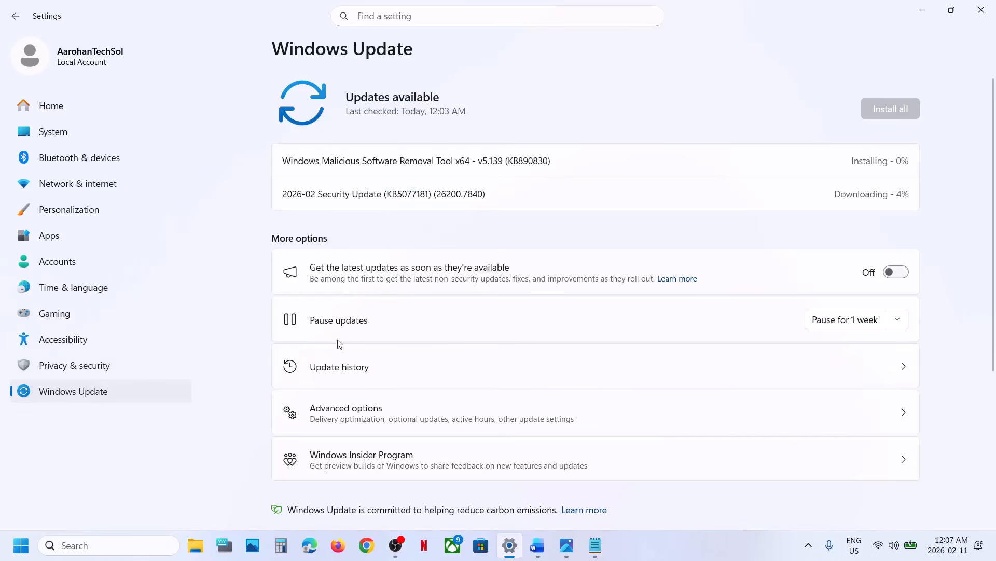
left_click(845, 325)
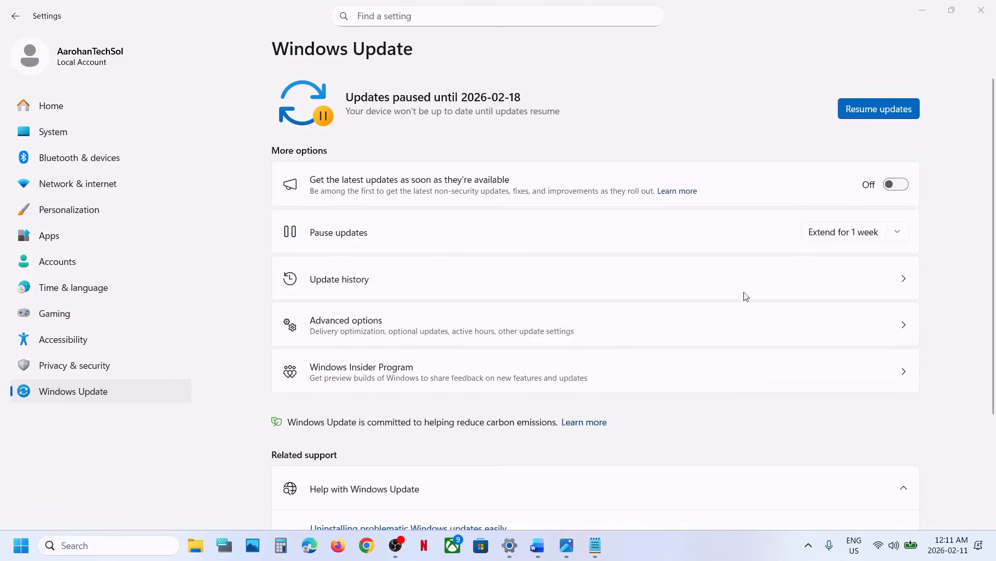
left_click(862, 114)
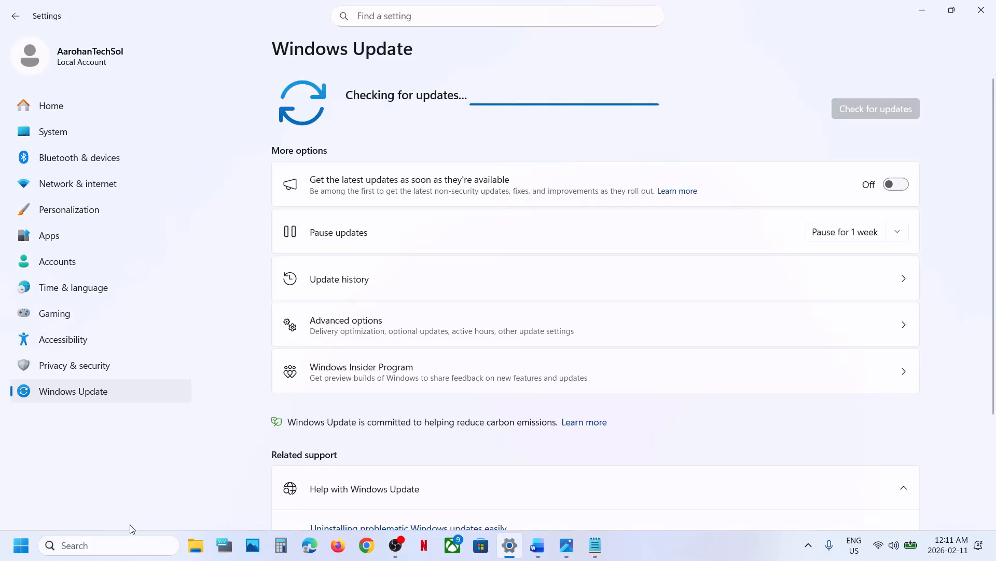
Step: Search Windows for "services" and open the Services console
left_click(115, 543)
type("services")
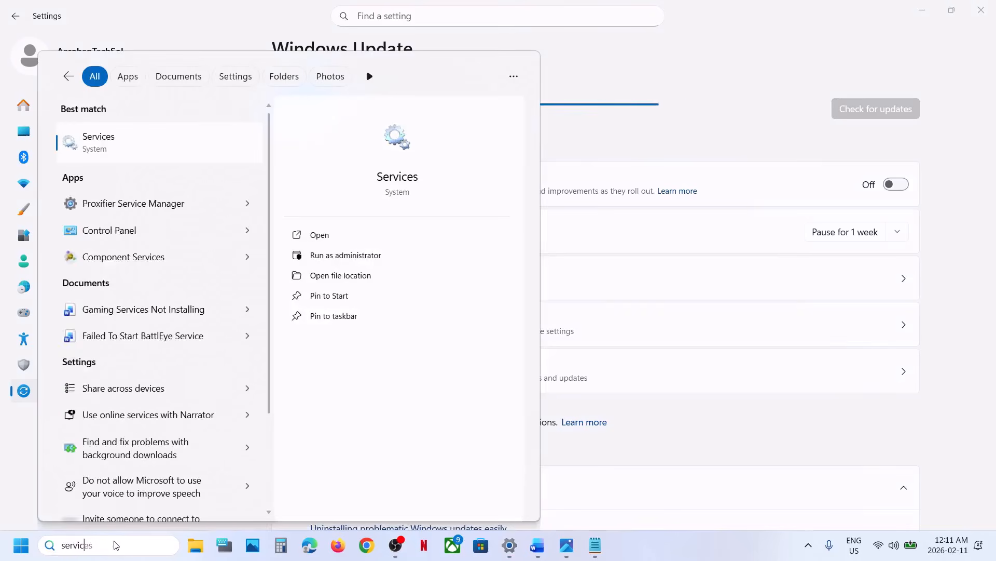
key("Return")
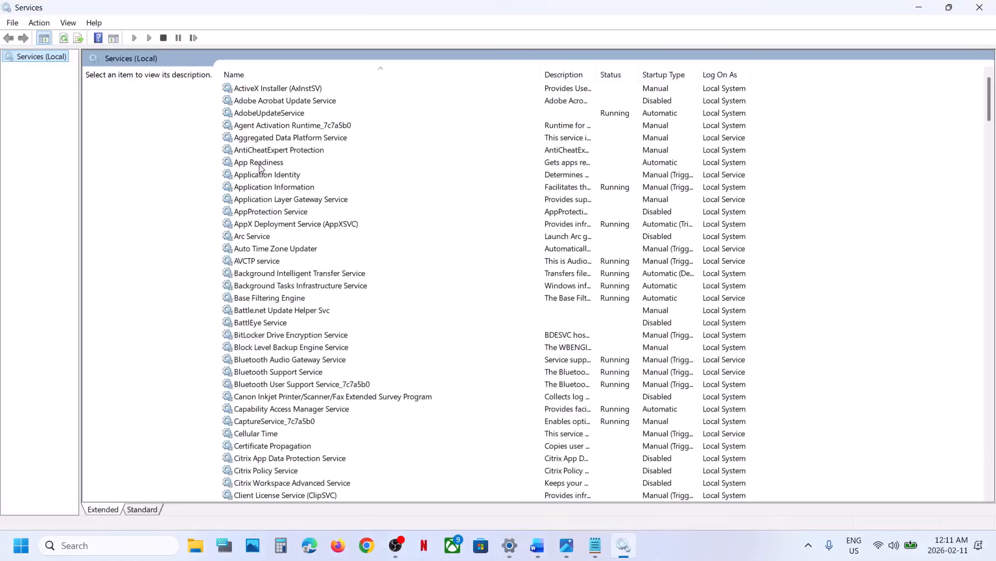
Step: Set the App Readiness service's startup type to Automatic, and start and restart the service
left_click(262, 164)
double_click(295, 166)
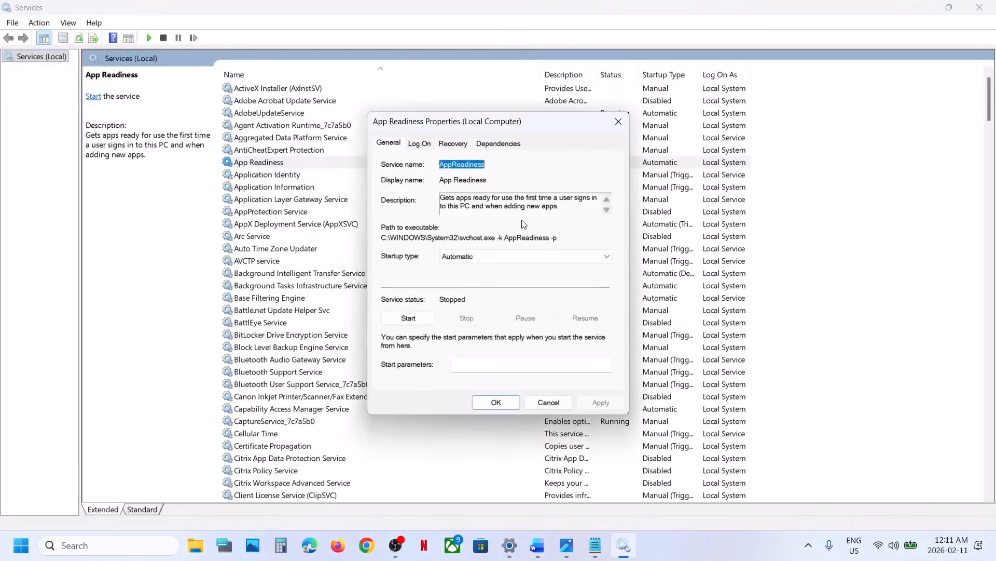
left_click(478, 260)
left_click(473, 278)
left_click(601, 402)
left_click(407, 317)
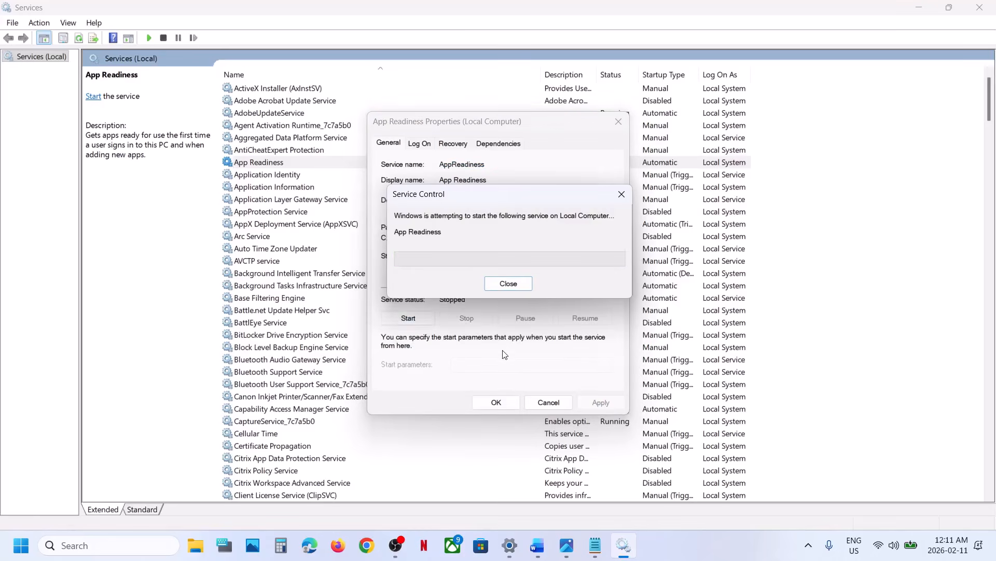
left_click(496, 402)
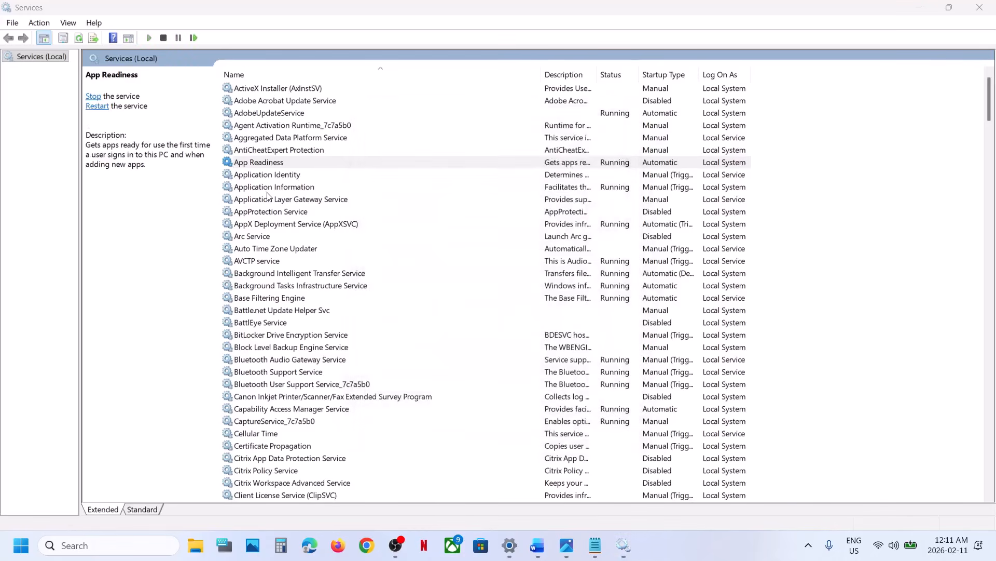
right_click(272, 161)
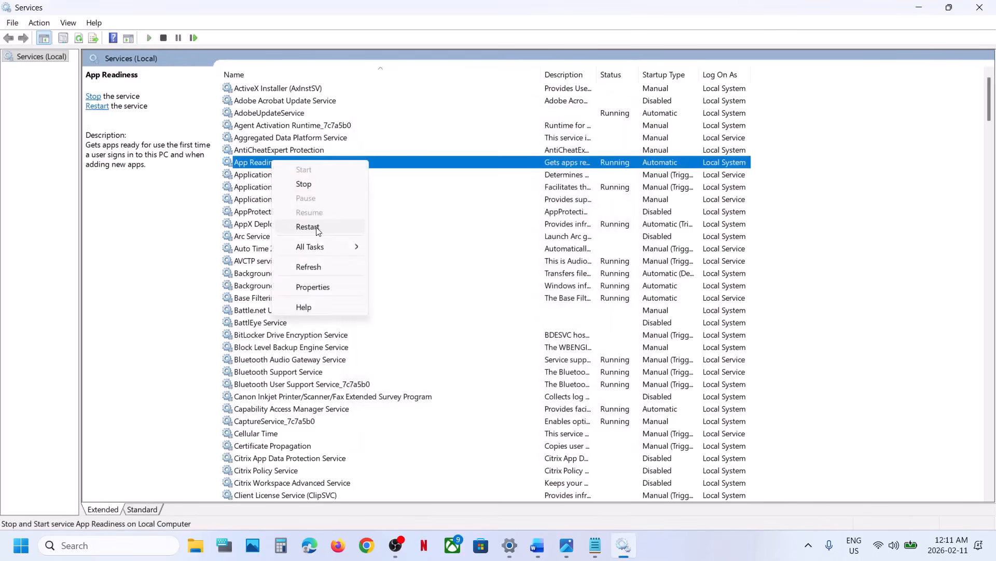
left_click(308, 227)
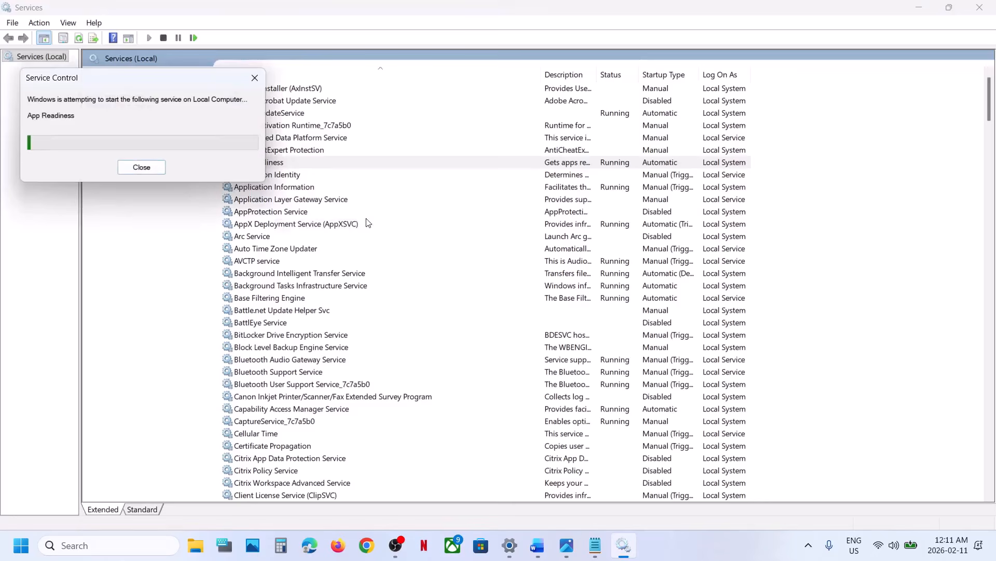
Step: Set the Background Intelligent Transfer Service's startup type to Automatic and restart the service
left_click(322, 275)
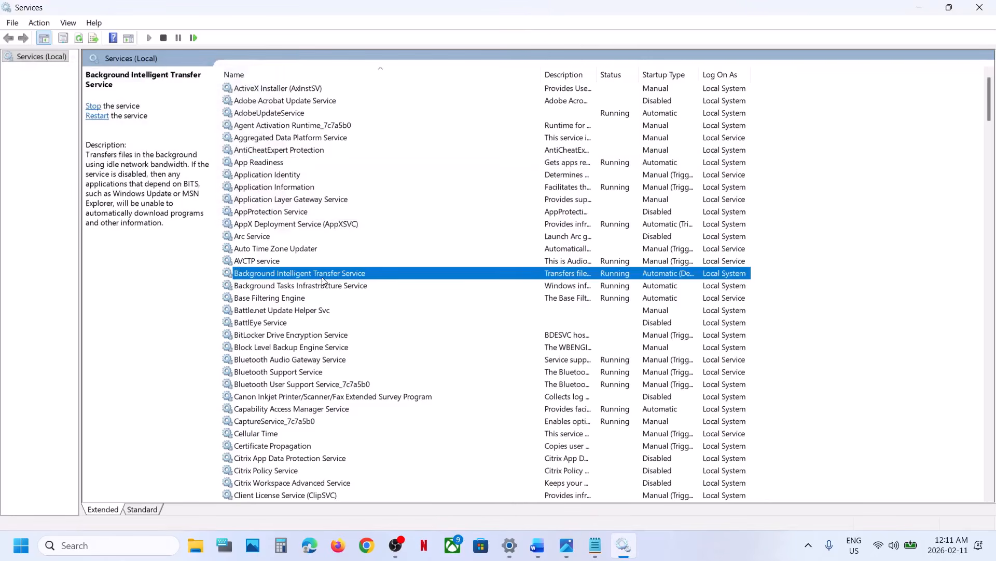
double_click(395, 278)
left_click(496, 257)
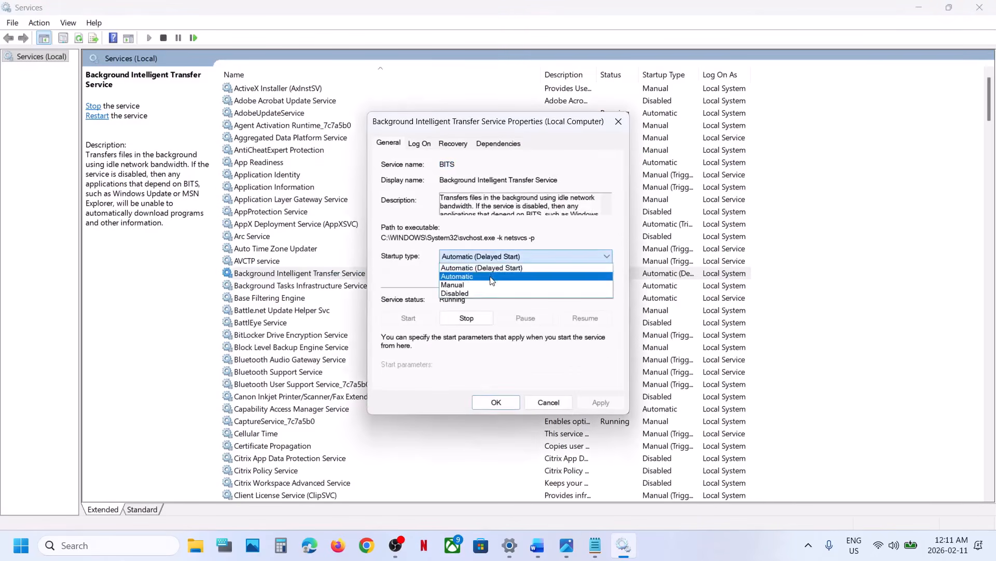
left_click(492, 276)
left_click(600, 402)
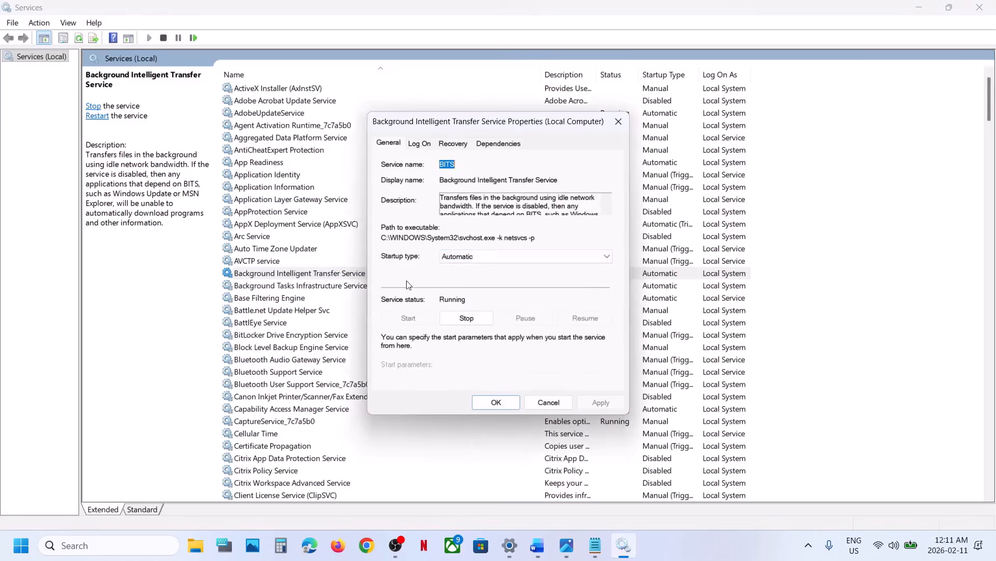
left_click(498, 403)
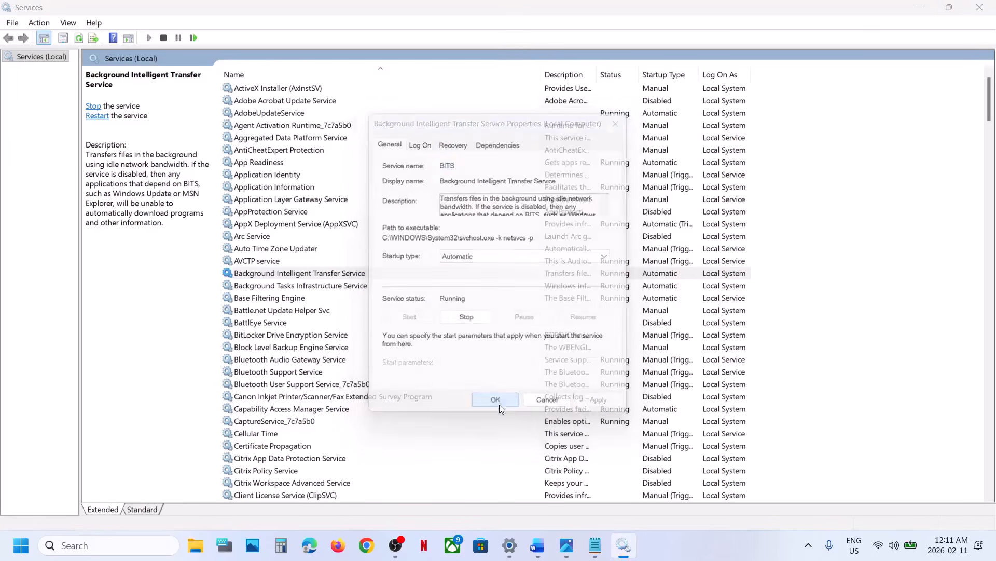
right_click(302, 275)
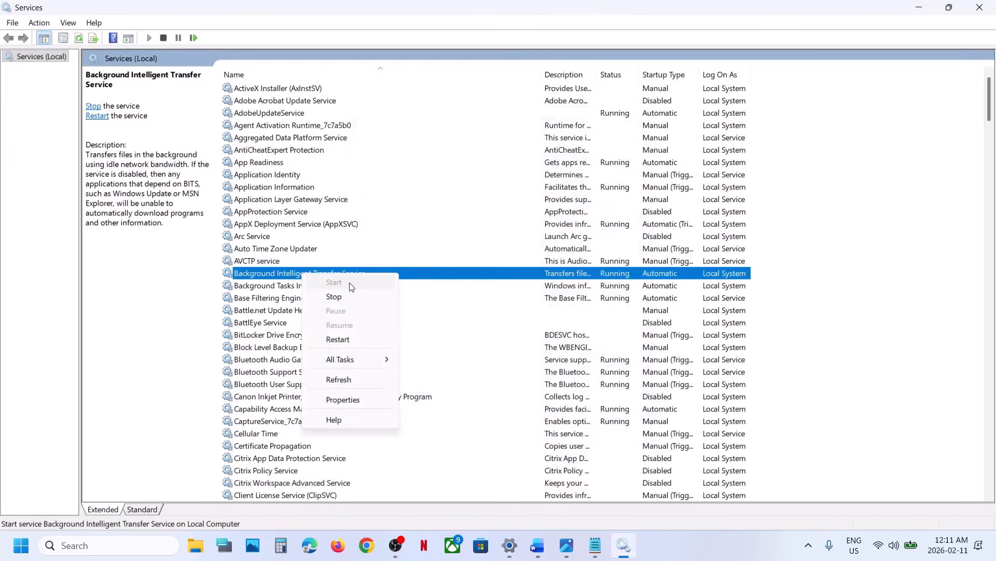
left_click(345, 338)
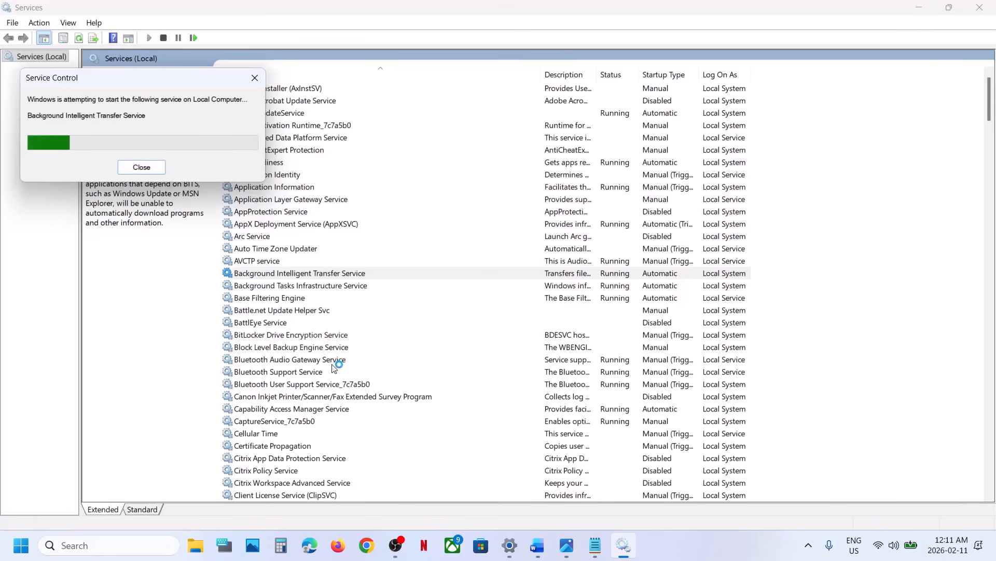
Step: Set the Windows Update service's startup type to Automatic and restart the service
left_click(312, 384)
key("w")
scroll(327, 391, "down", 7)
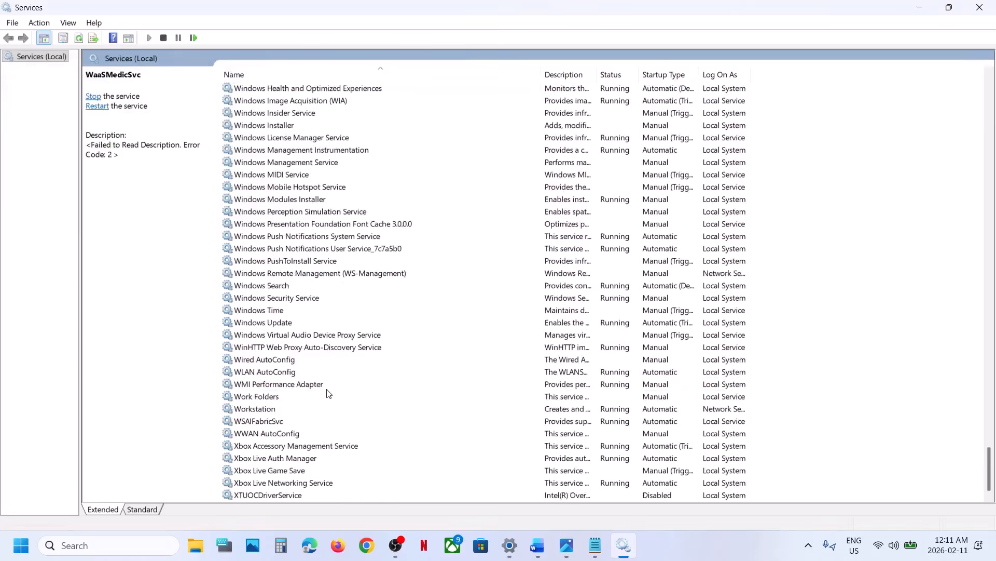
left_click(287, 323)
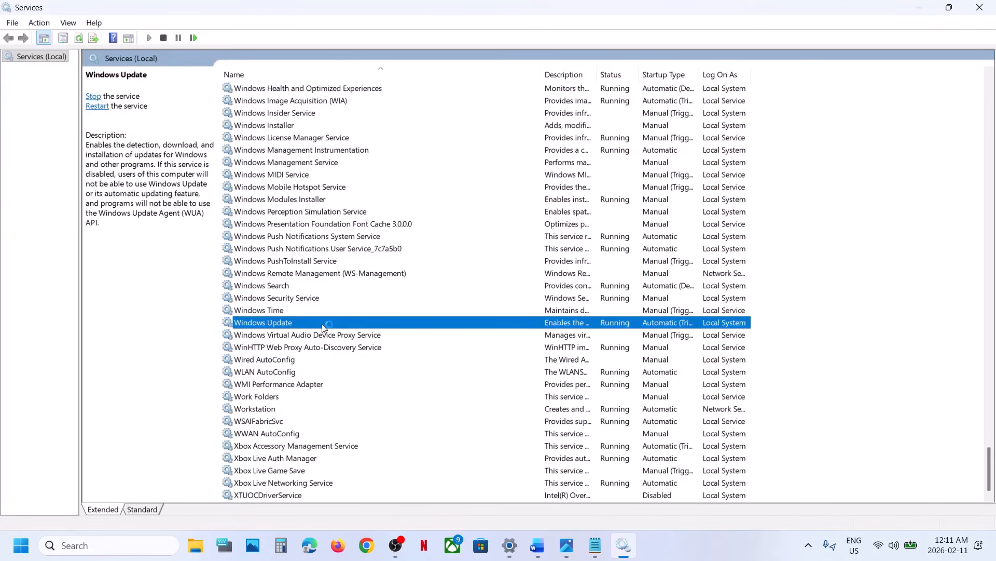
left_click(477, 257)
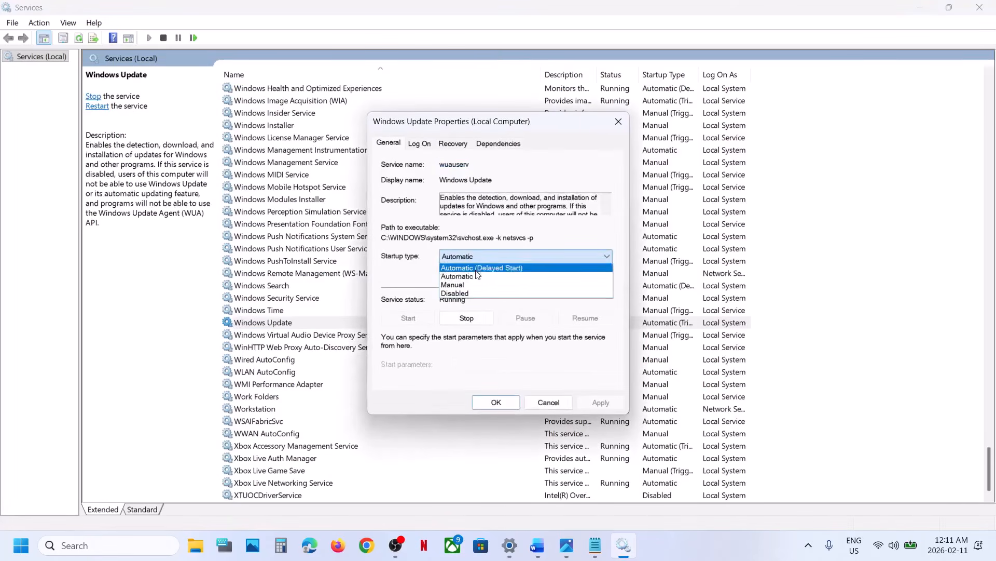
left_click(477, 276)
left_click(594, 405)
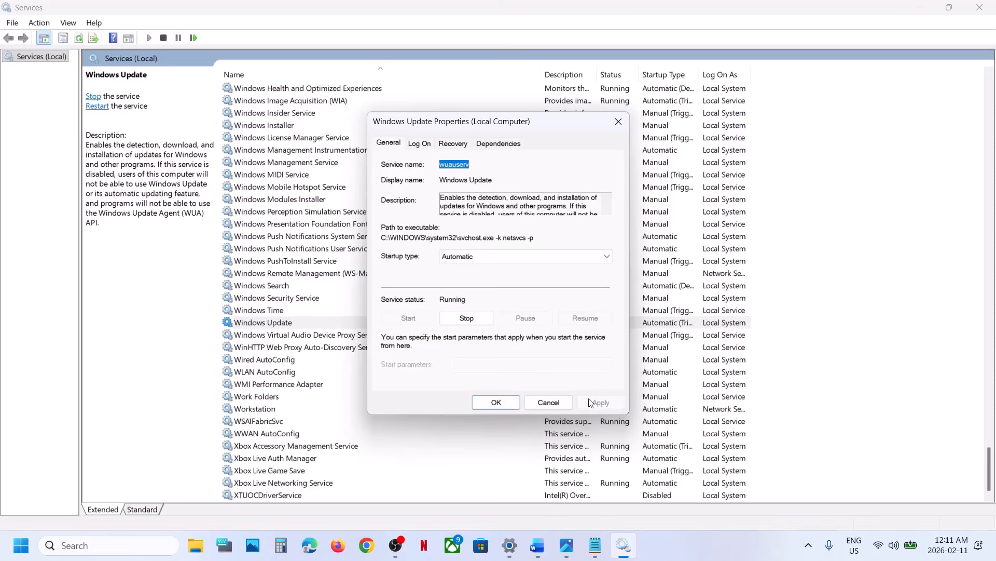
left_click(494, 401)
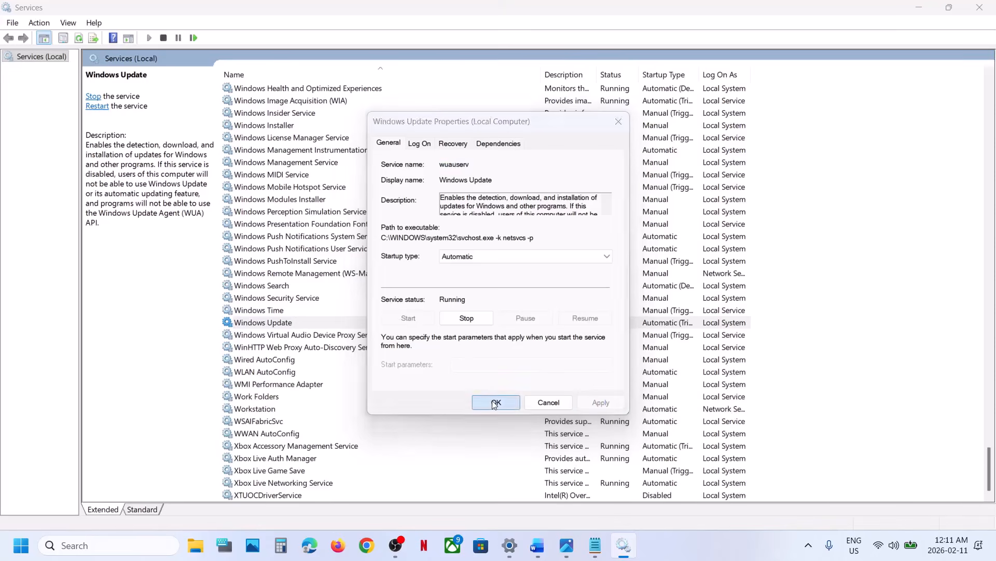
right_click(301, 324)
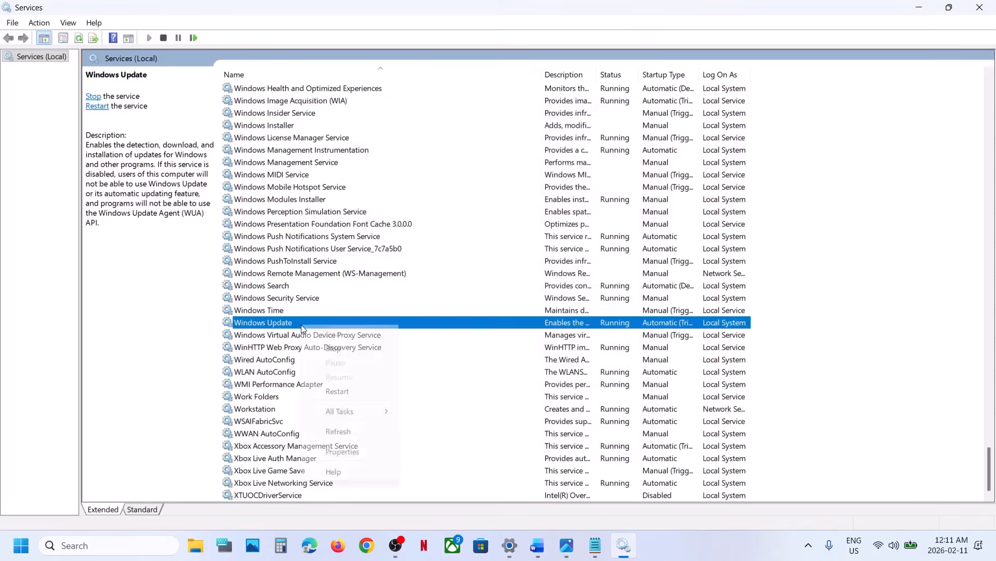
left_click(343, 393)
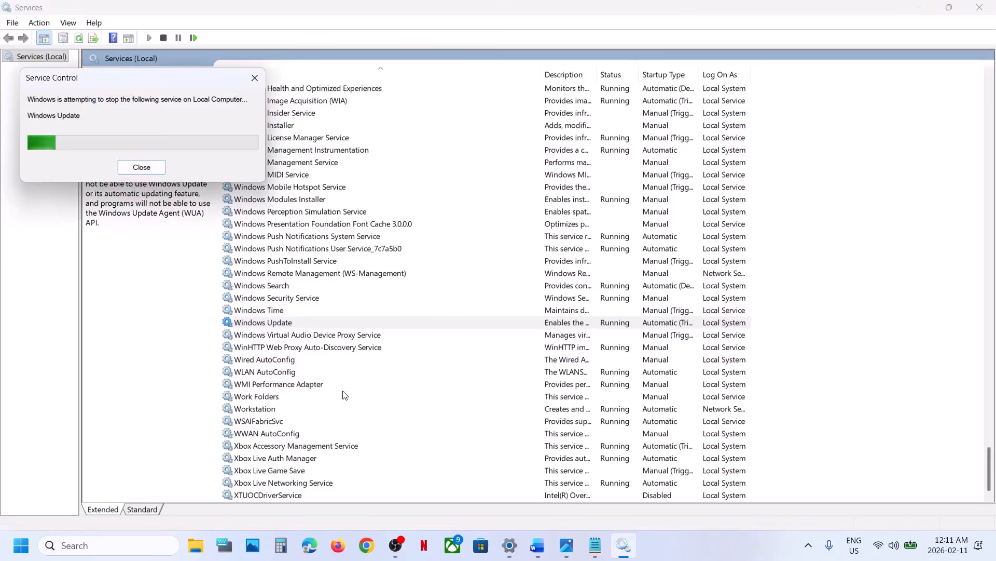
Step: Switch to Settings and retry the 2026-02 Security Update (KB5077181)
left_click(509, 548)
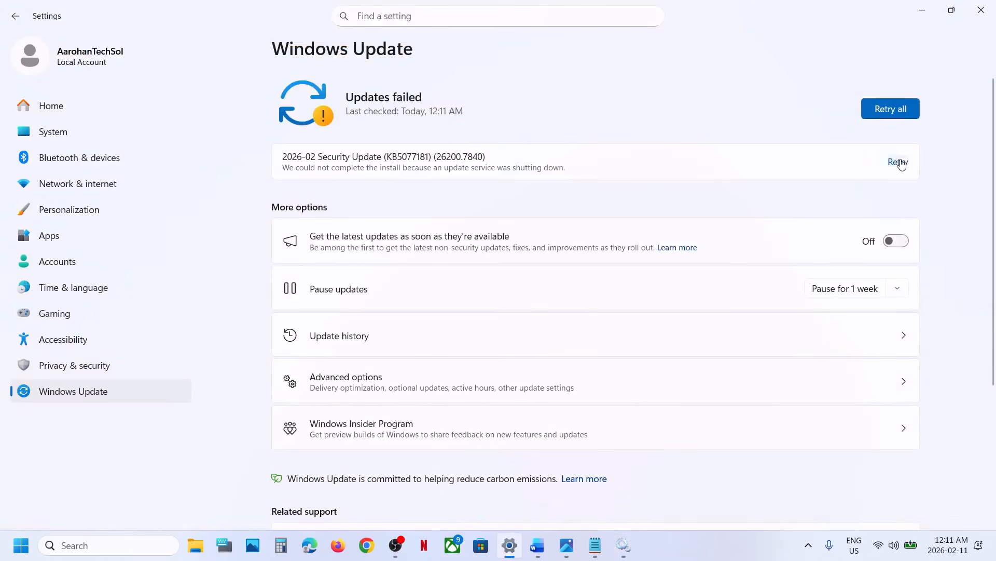
left_click(900, 161)
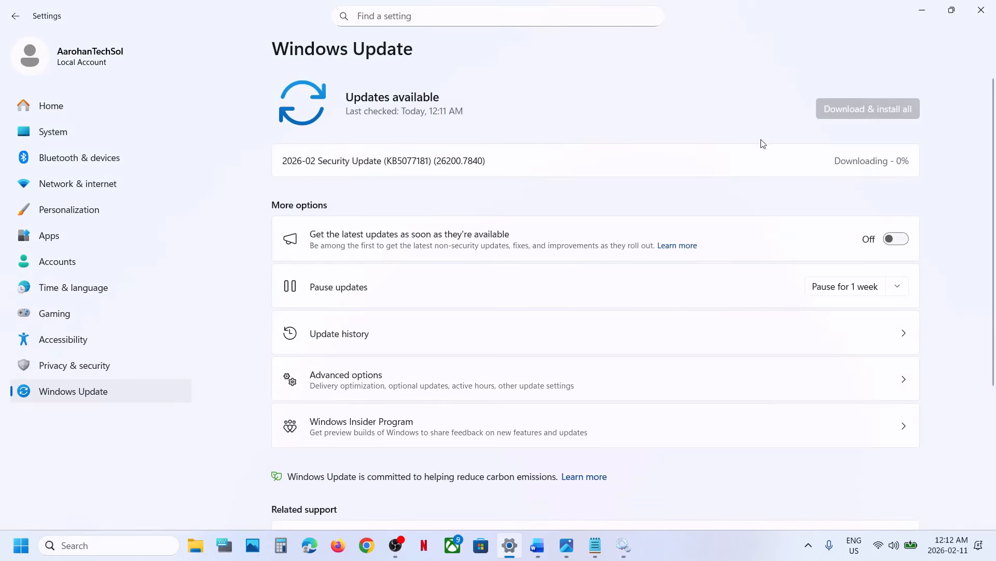
Step: Switch to the Windows 11 Update Error document in Word and find the section with the SFC and DISM commands
left_click(539, 553)
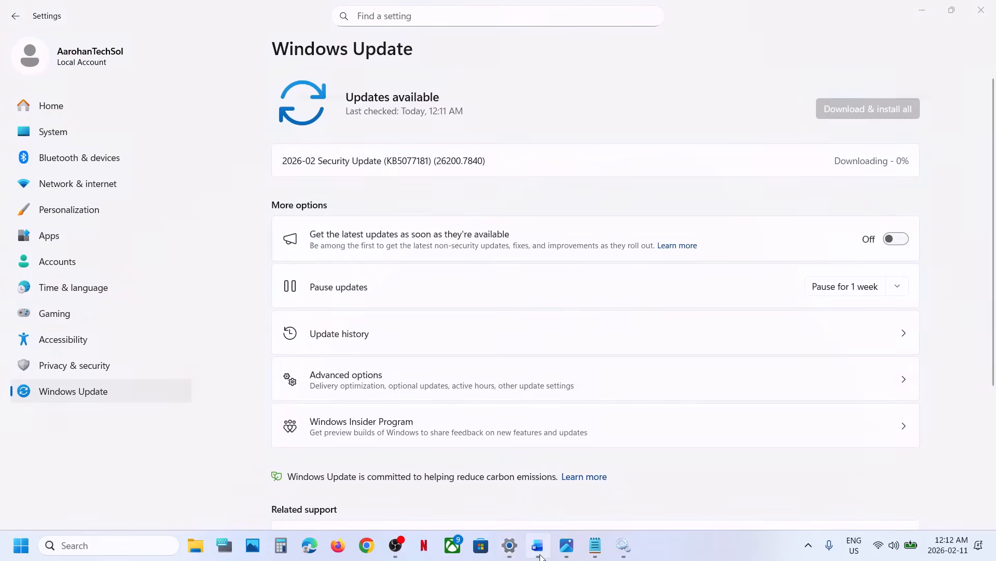
scroll(406, 251, "down", 10)
scroll(406, 252, "up", 2)
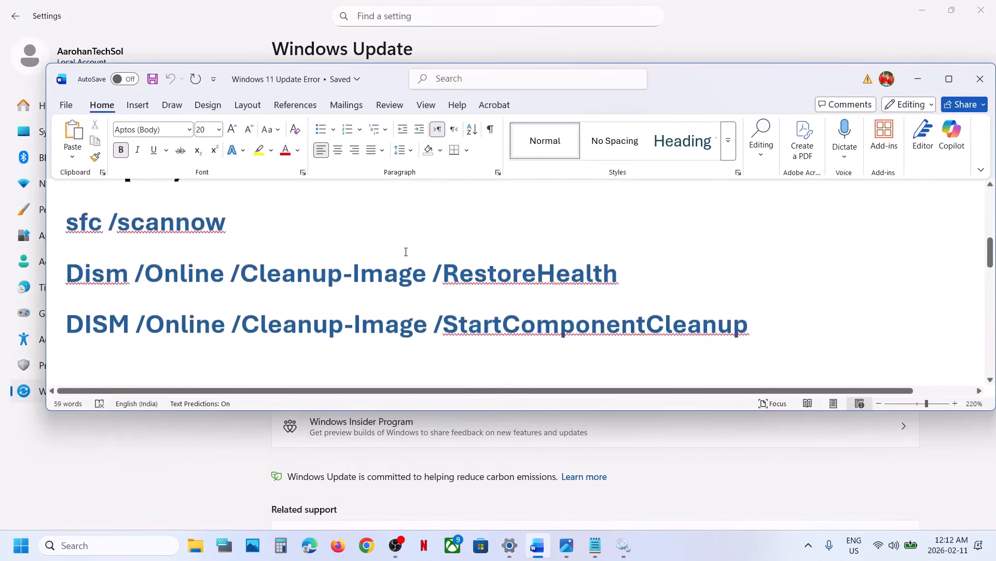
scroll(404, 251, "up", 2)
scroll(403, 251, "down", 2)
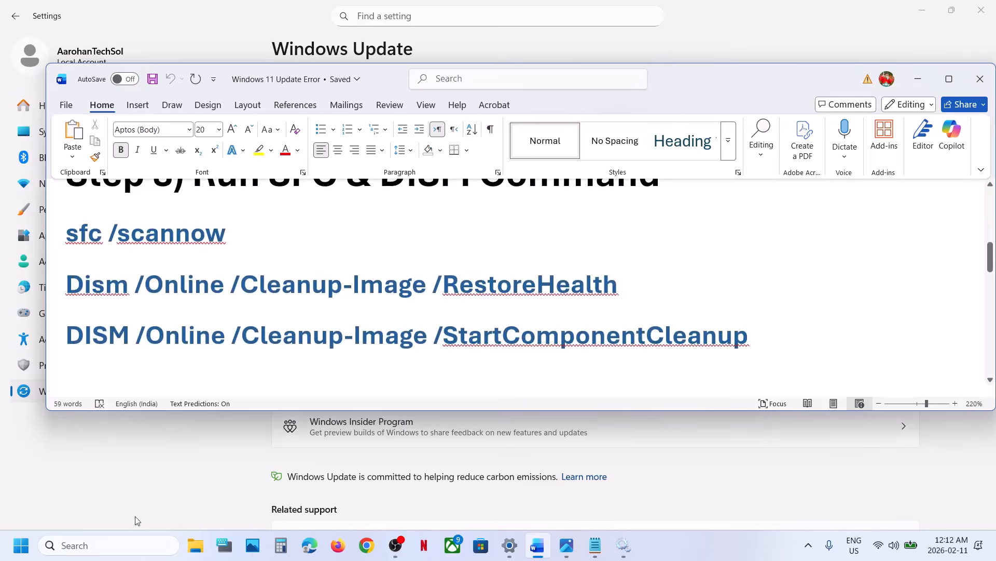
Step: Search Windows for "cmd" and open Command Prompt as administrator, allowing it to make changes to the device
left_click(114, 540)
type("cmd")
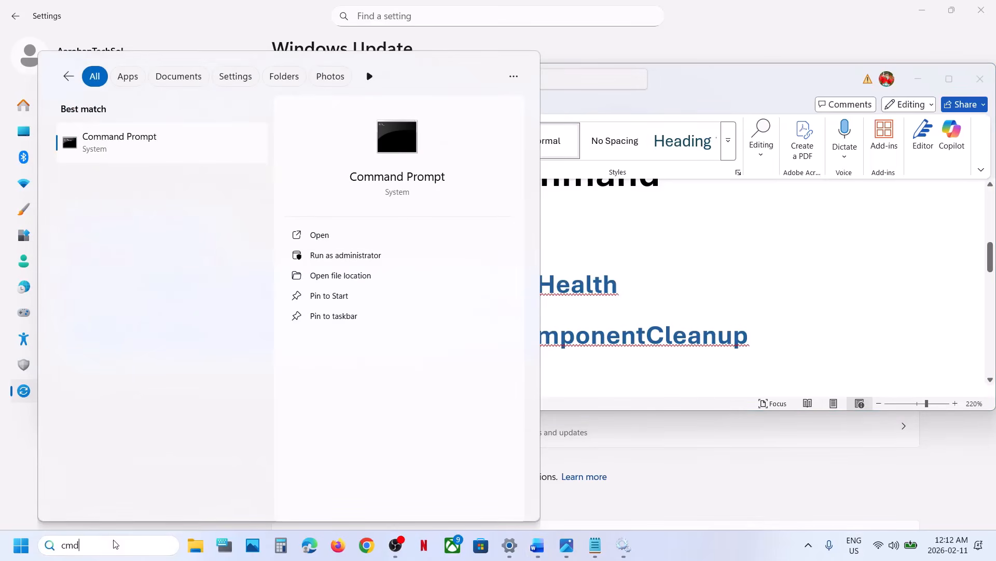
right_click(120, 150)
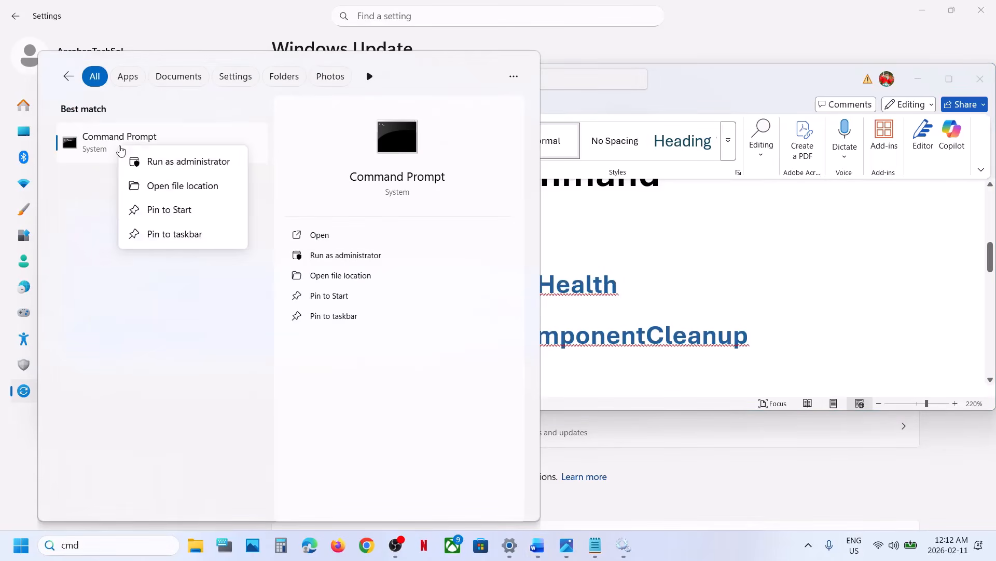
left_click(188, 161)
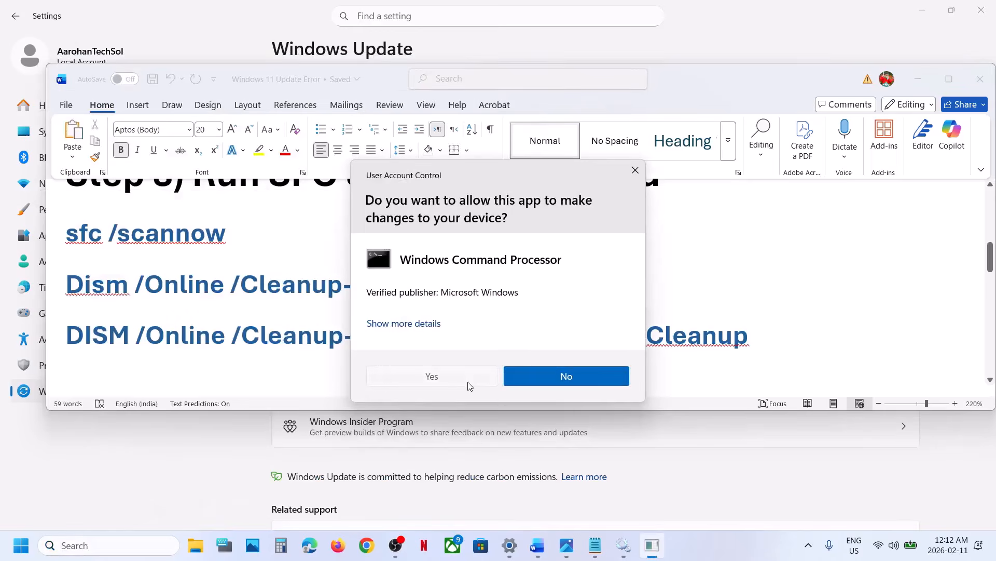
left_click(431, 376)
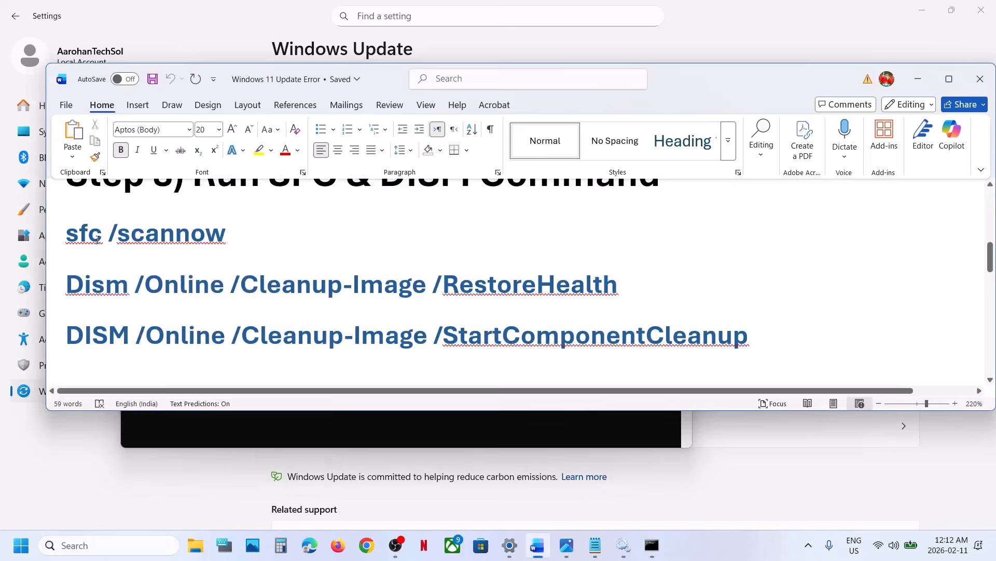
Step: Copy the sfc /scannow command from the Word document and run it in the administrator Command Prompt
triple_click(99, 242)
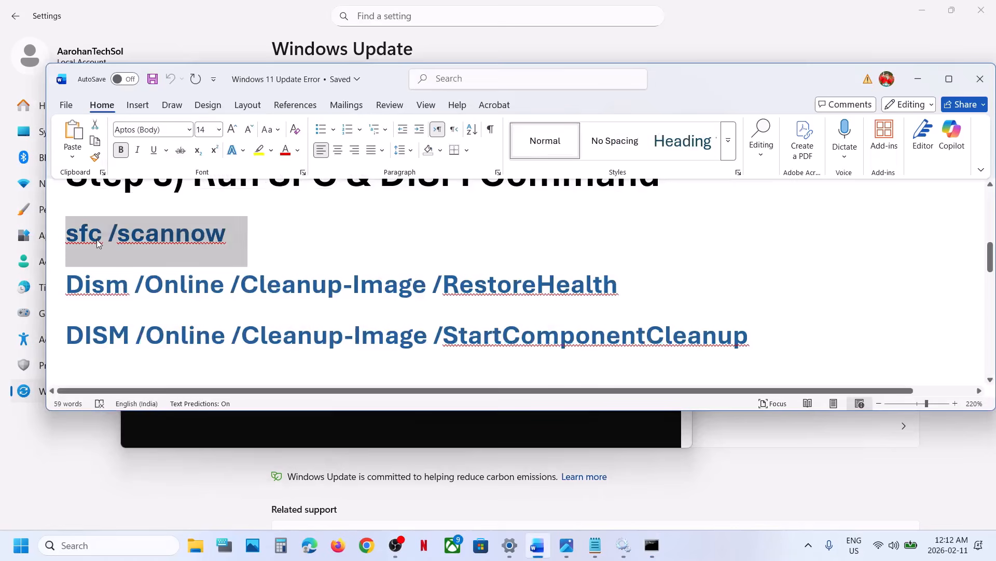
key("ctrl+c")
key("alt+Tab")
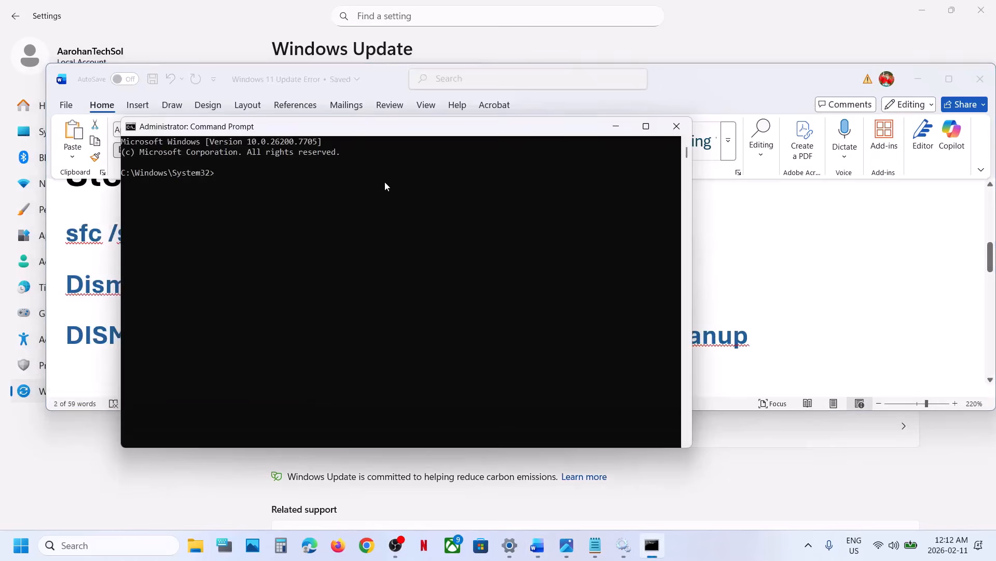
left_click(385, 181)
right_click(384, 182)
key("Return")
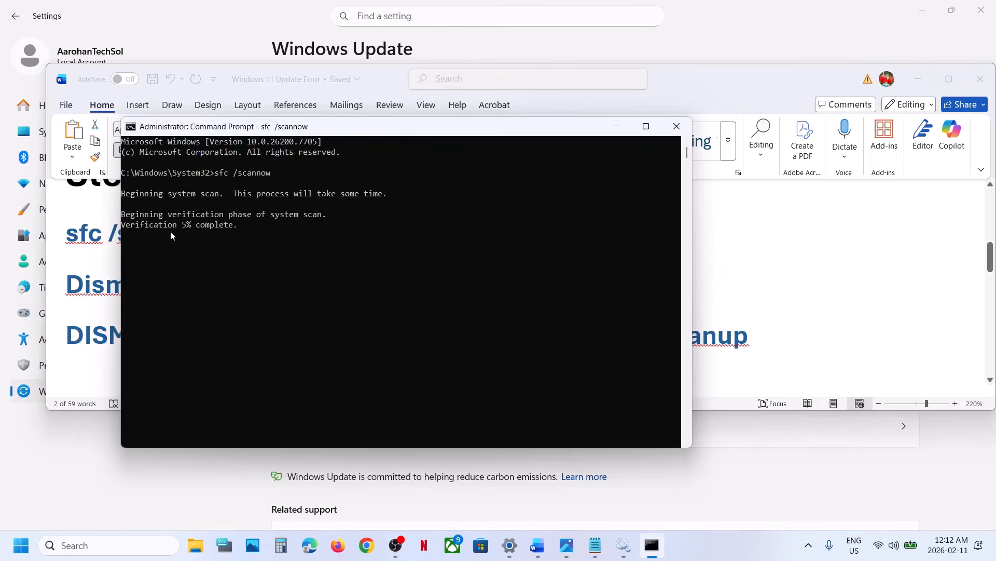
Step: Highlight the DISM RestoreHealth and StartComponentCleanup commands in the Word document, checking the running scan in Command Prompt between them
key("alt+Tab")
triple_click(110, 288)
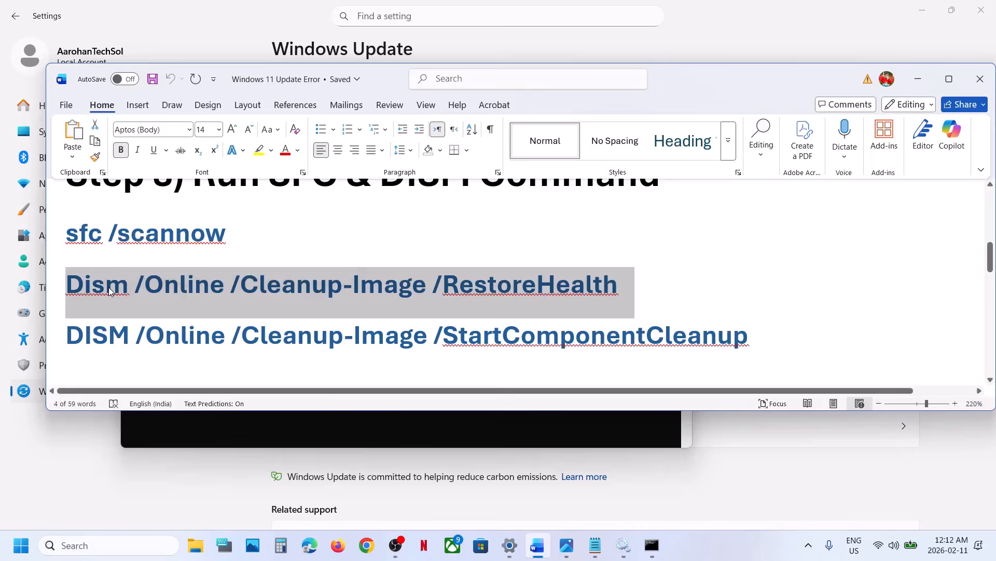
key("alt+Tab")
key("alt+Tab")
key("alt+Tab")
key("alt+Tab")
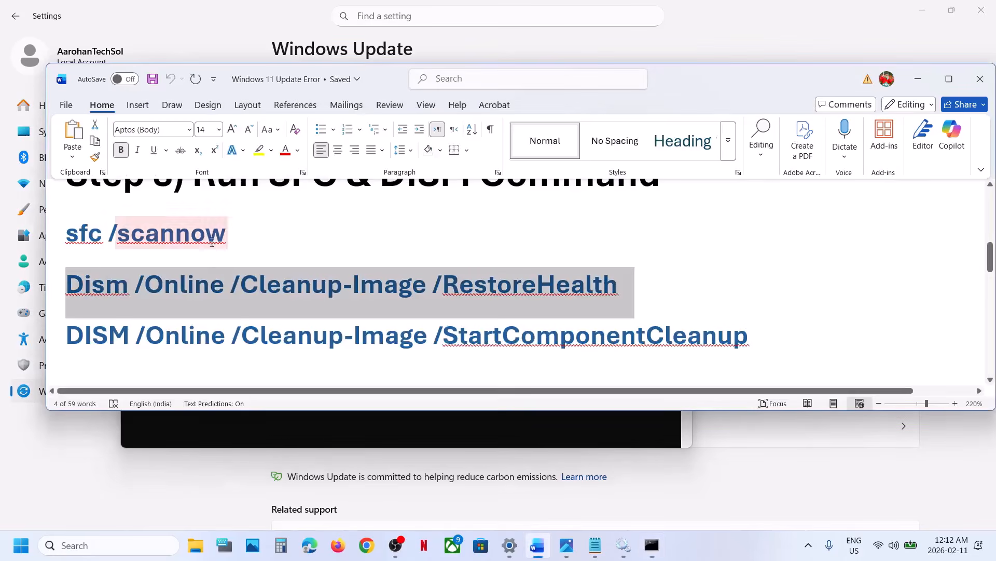
triple_click(317, 332)
key("alt+Tab")
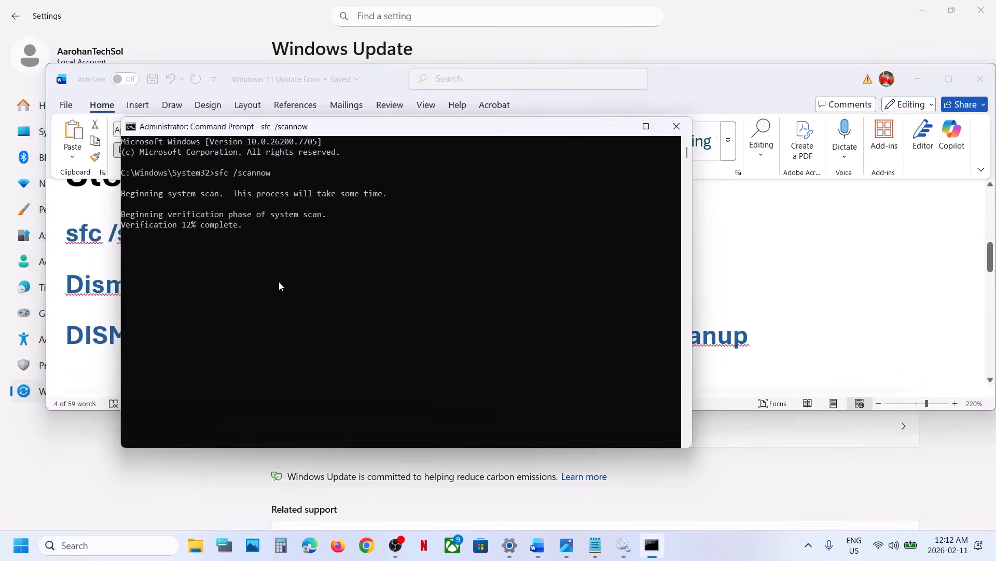
key("alt+Tab")
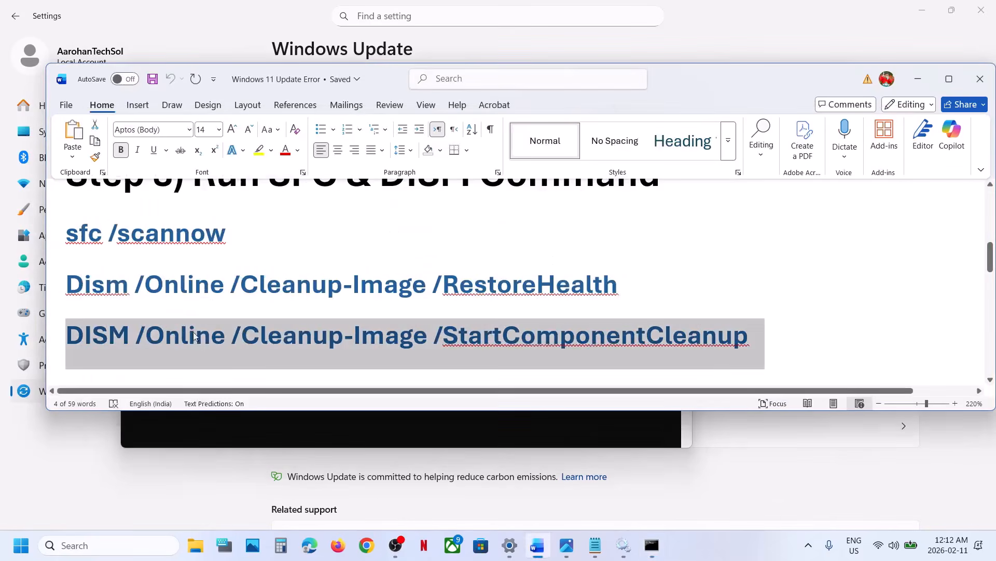
key("alt+Tab")
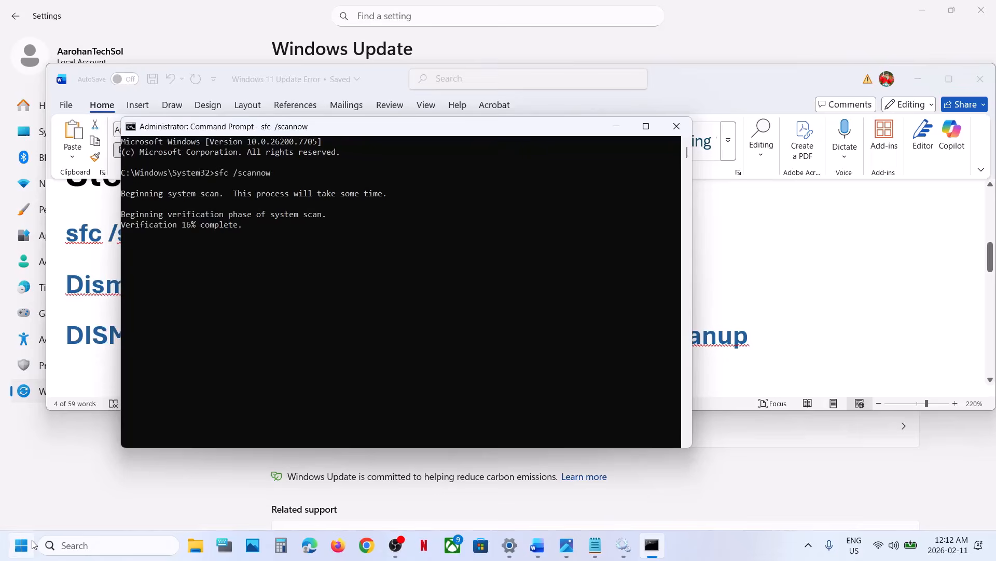
left_click(21, 545)
left_click(378, 500)
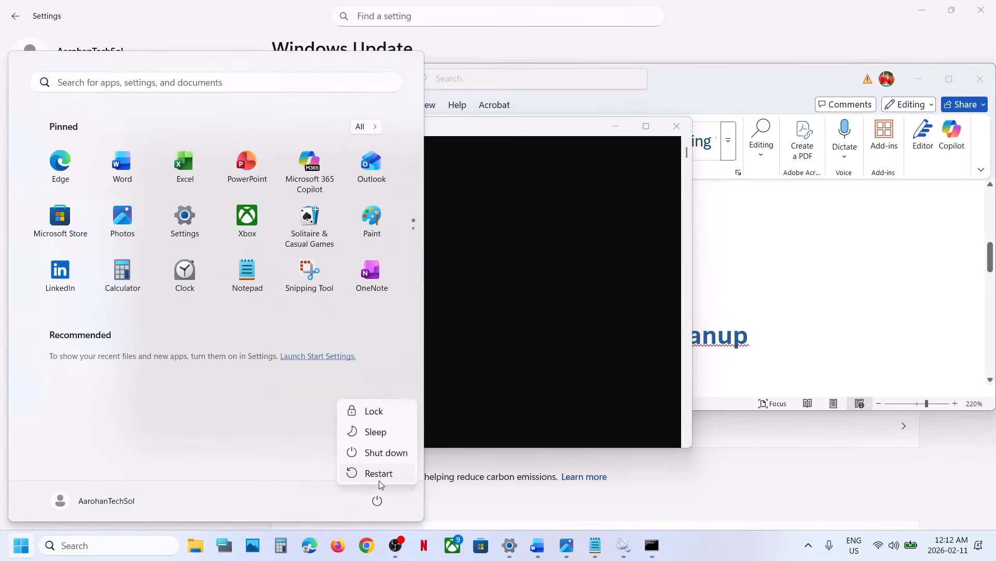
key("Escape")
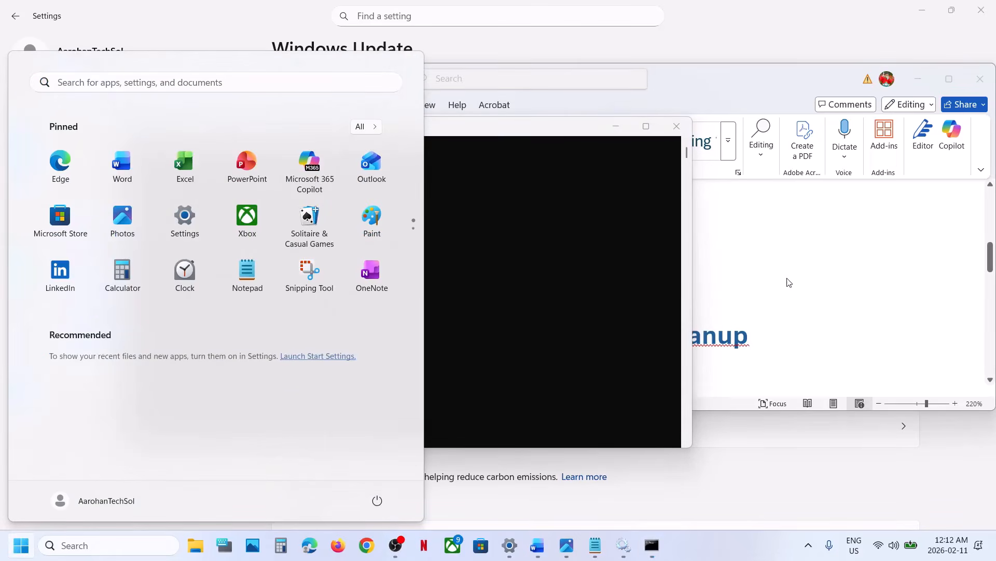
Step: Return to the Word document and open the Microsoft Update Catalog link under Step 4
left_click(741, 290)
scroll(741, 291, "down", 5)
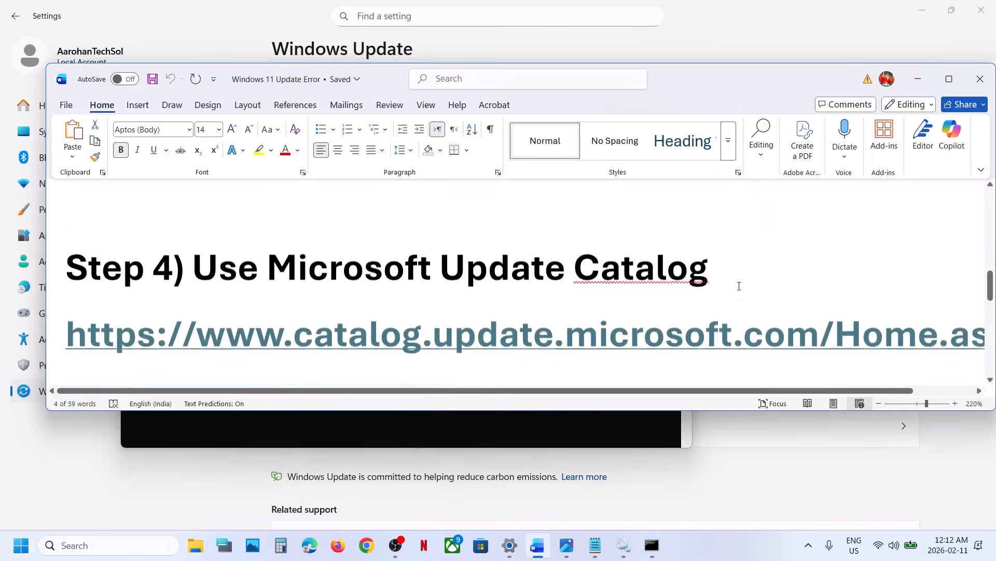
left_click(648, 326, "ctrl")
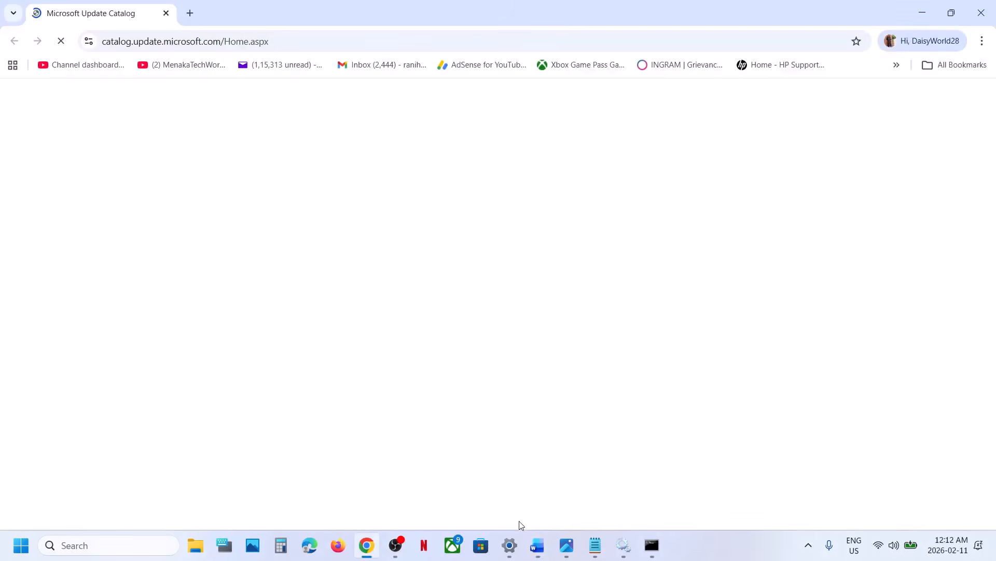
Step: Switch to Settings, copy the KB number KB5077181 of the 2026-02 Security Update, and minimize Settings
left_click(514, 547)
double_click(397, 161)
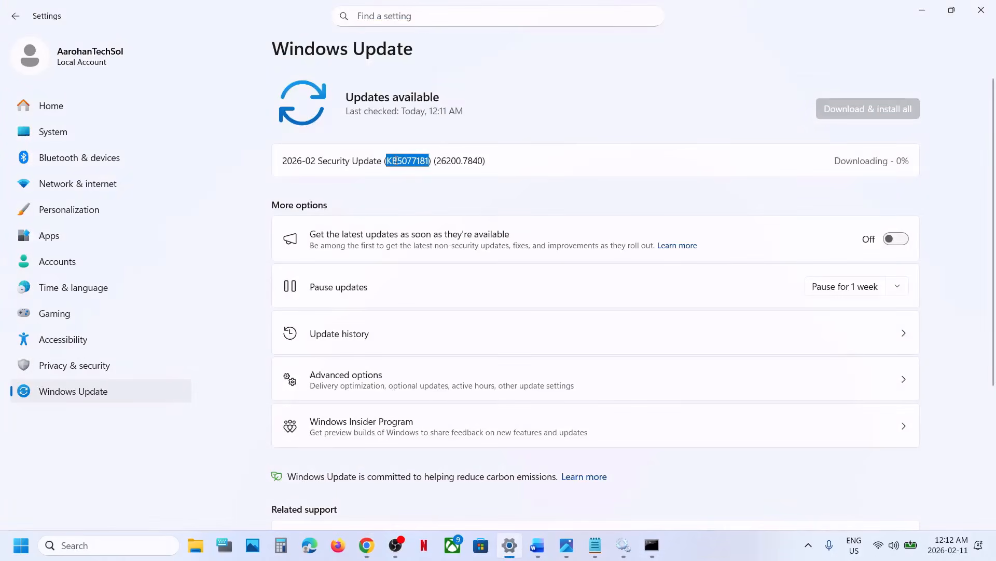
left_click(397, 161)
double_click(397, 161)
left_click(396, 161)
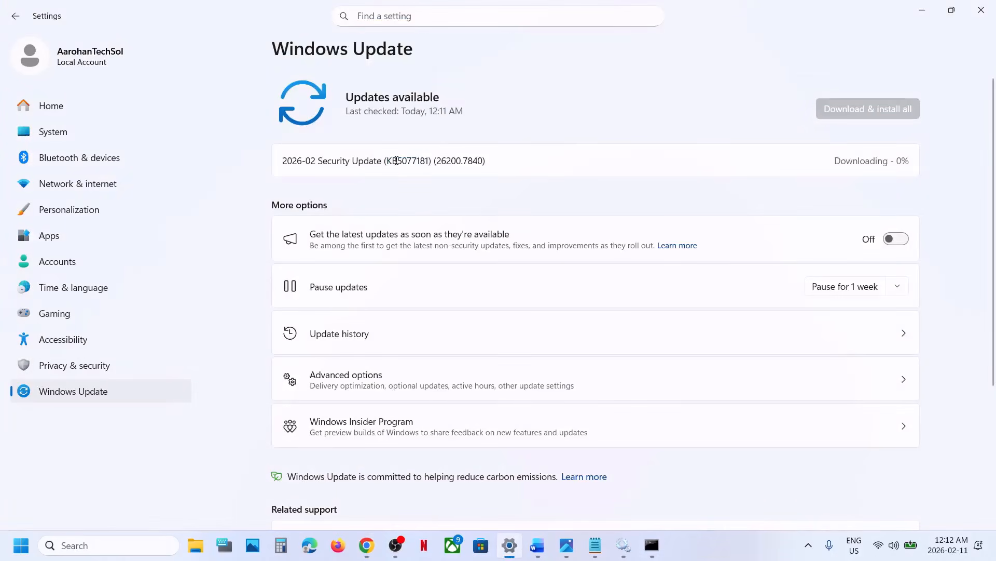
left_click(923, 12)
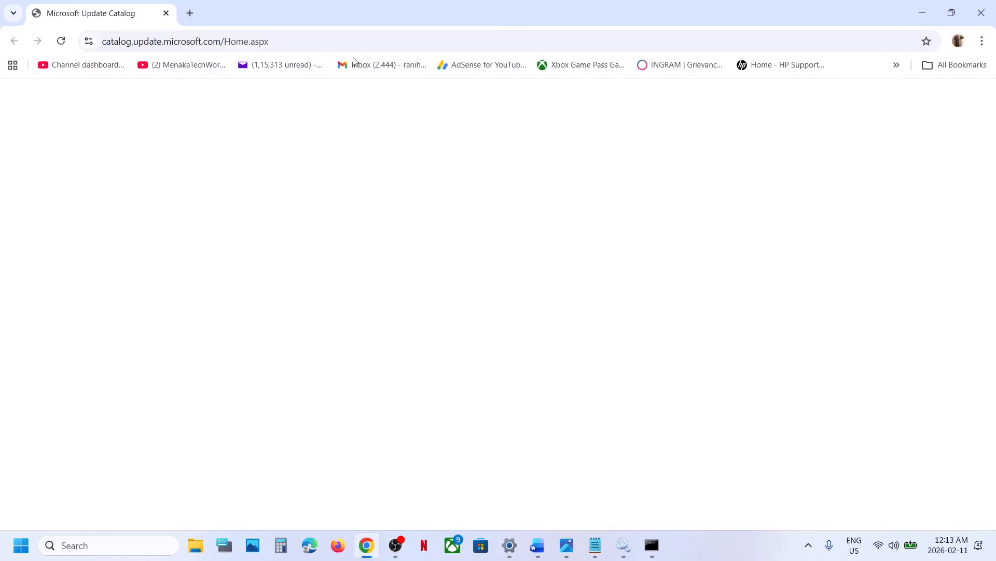
Step: Load the Microsoft Update Catalog home page in the browser and search it for KB5077181
left_click(277, 41)
key("Return")
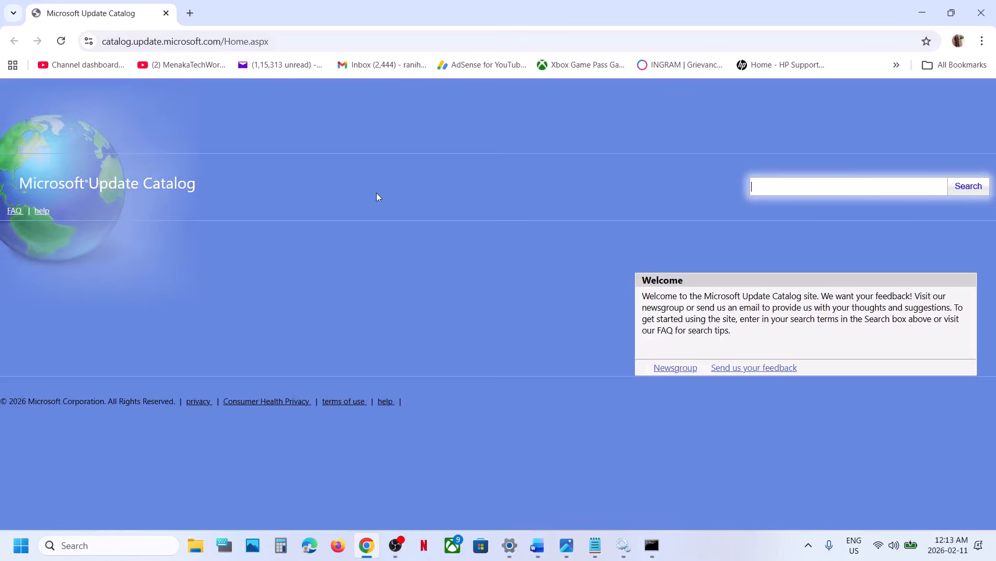
key("ctrl+v")
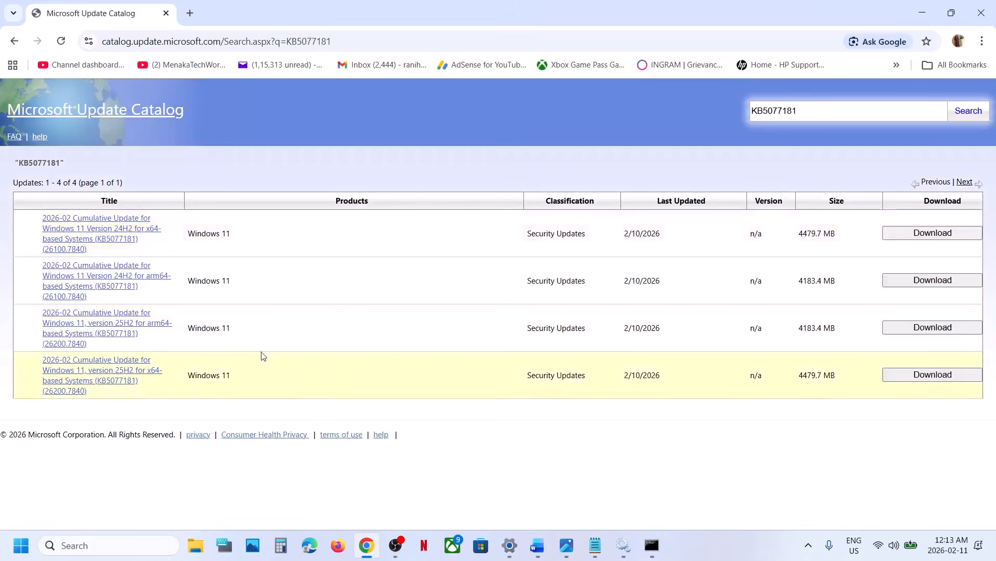
Step: Run winver from Windows search to check the installed Windows version, and close the About Windows dialog
left_click(83, 546)
type("w")
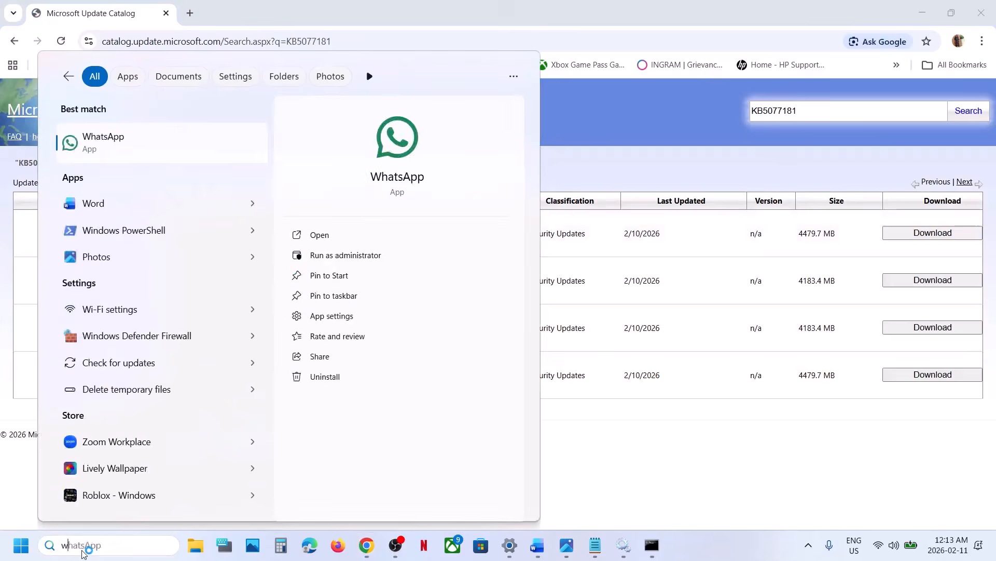
type("inver")
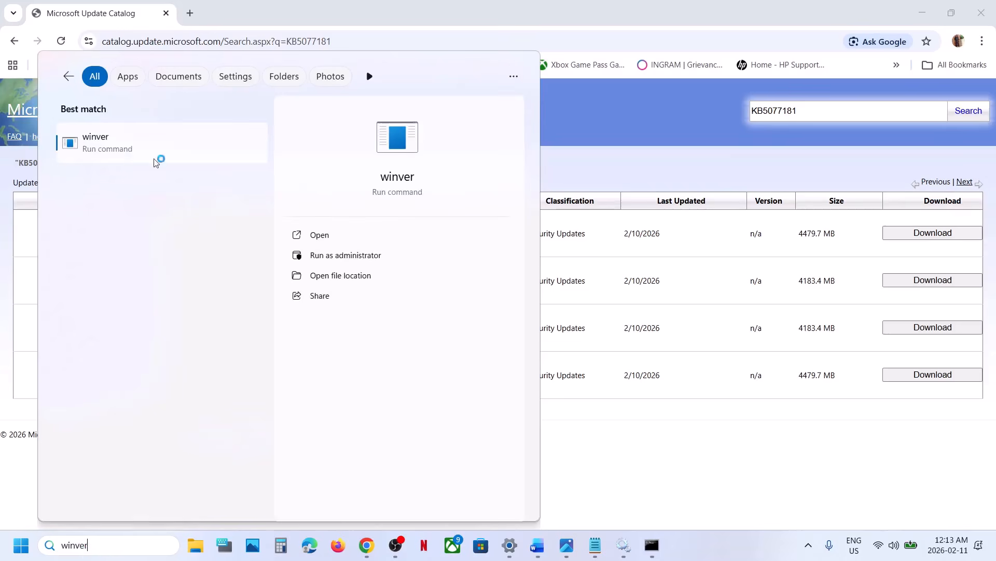
left_click(115, 150)
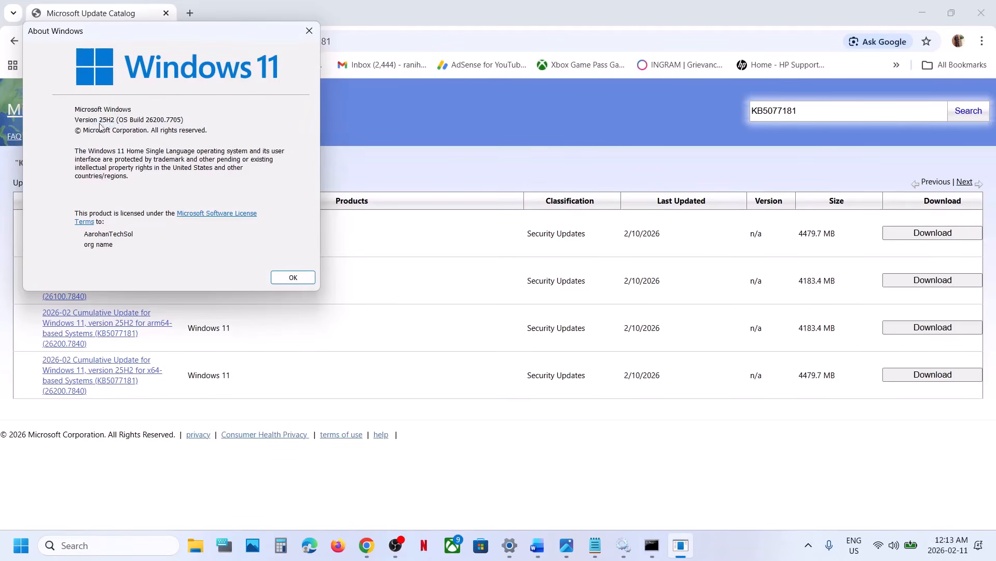
left_click(316, 27)
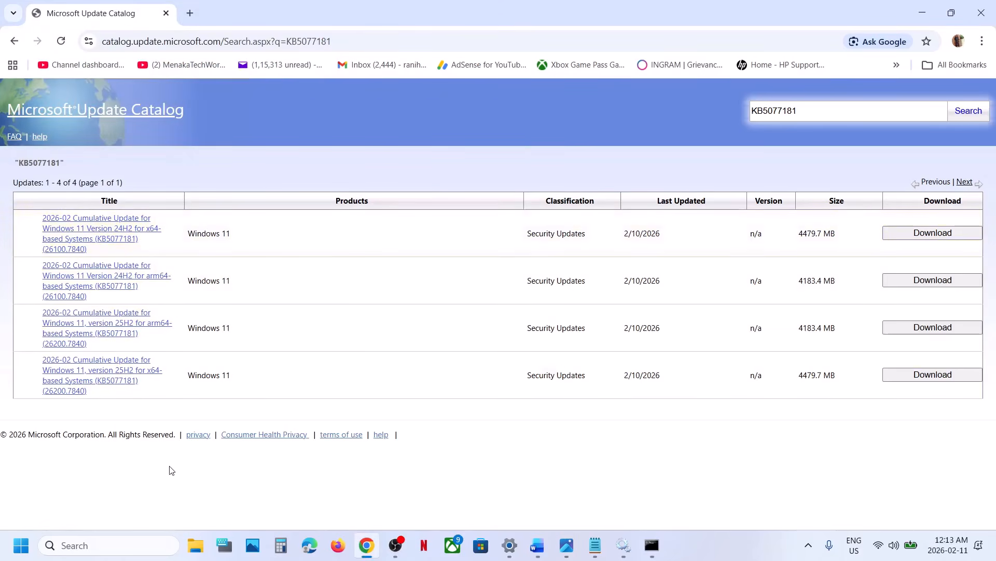
Step: Switch to Settings, check the system type on the System > About page, and minimize Settings
key("alt+Tab")
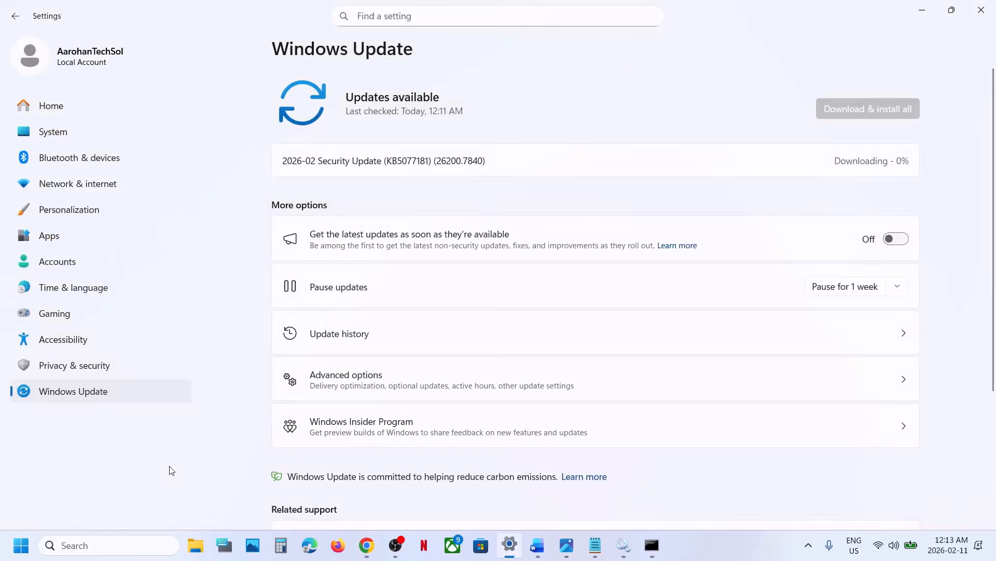
left_click(67, 131)
scroll(433, 347, "down", 10)
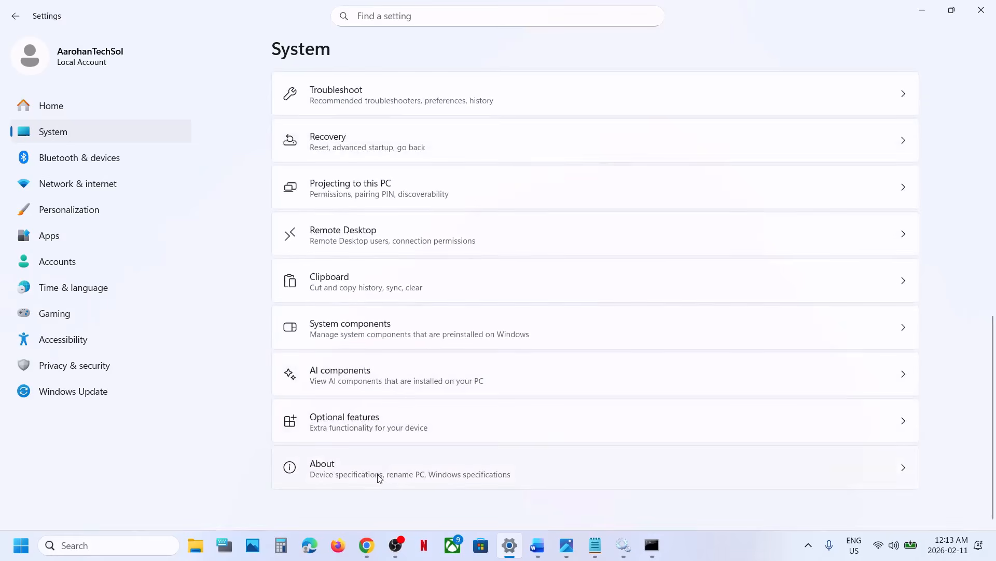
left_click(378, 477)
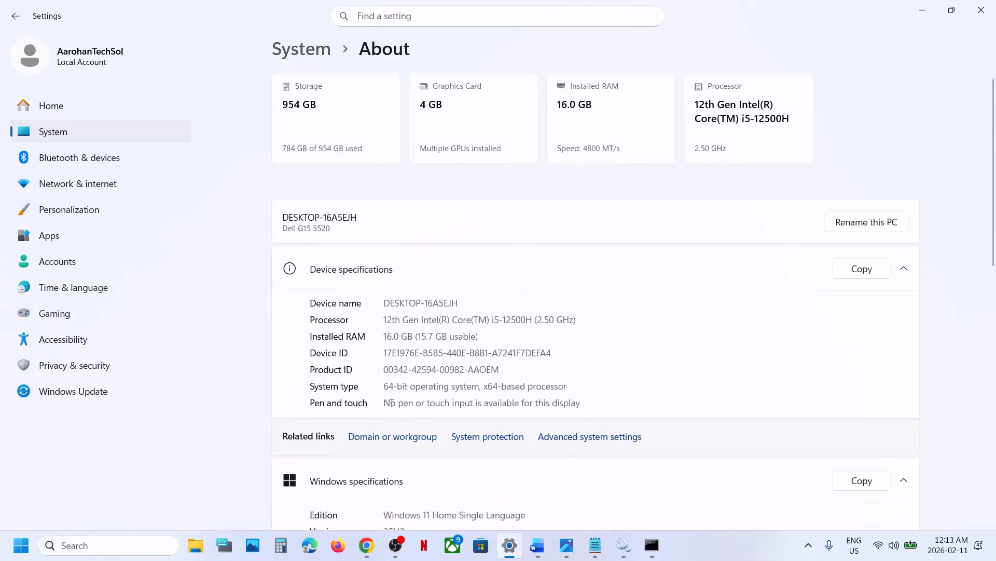
left_click_drag(388, 387, 567, 386)
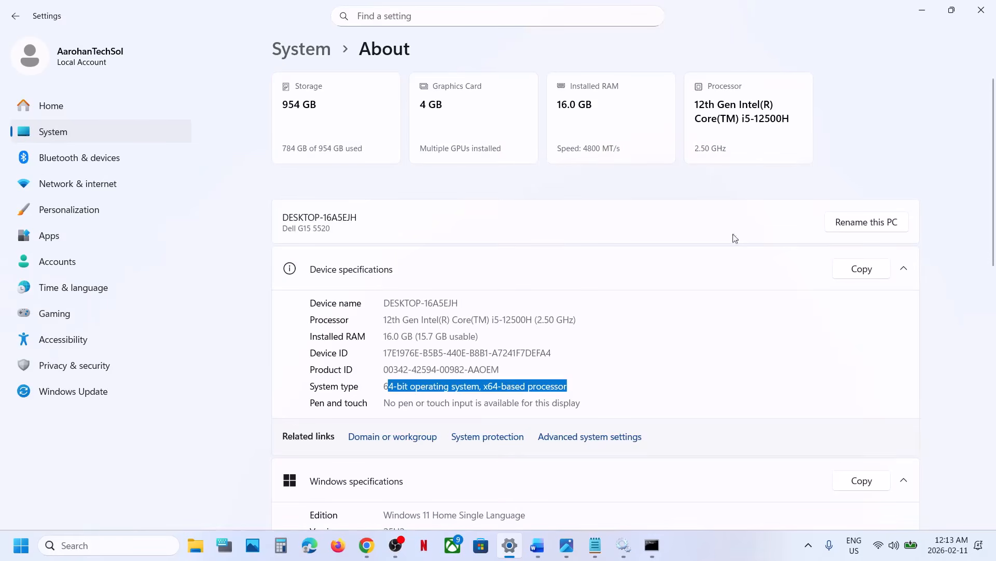
left_click(928, 11)
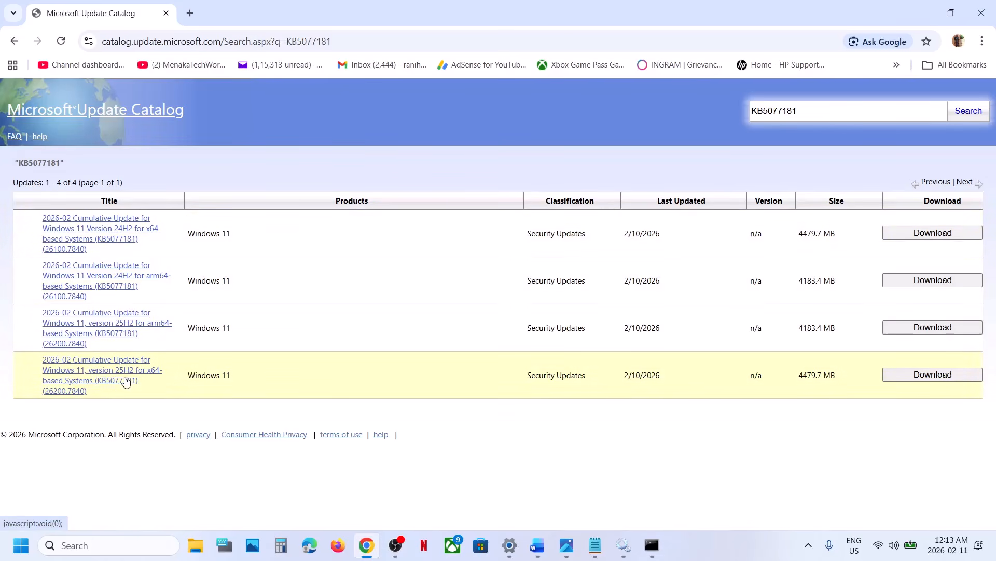
Step: Download the windows11.0-kb5077181-x64 .msu file for Windows 11 version 25H2 x64-based systems and check the download's progress
left_click(903, 376)
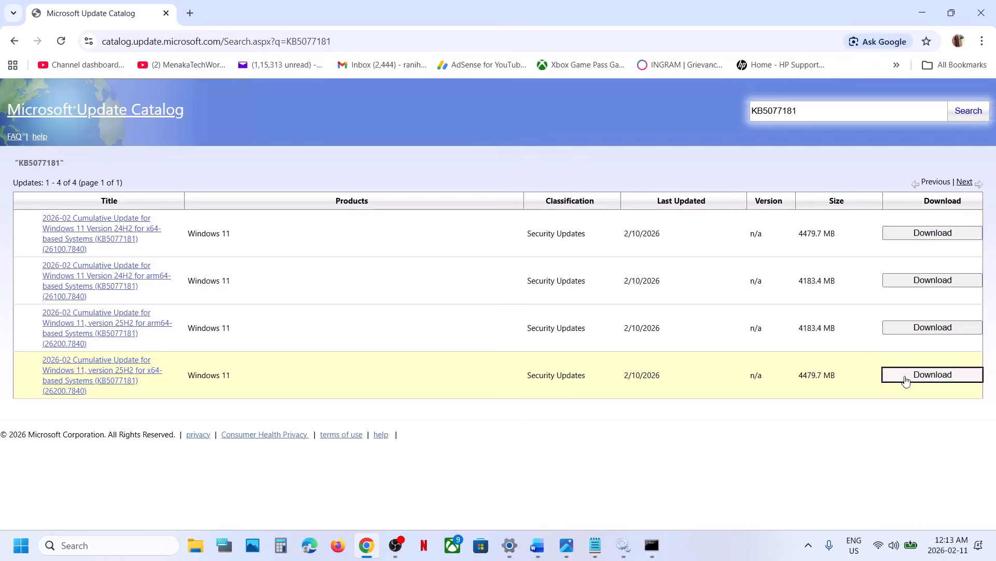
left_click_drag(228, 11, 536, 134)
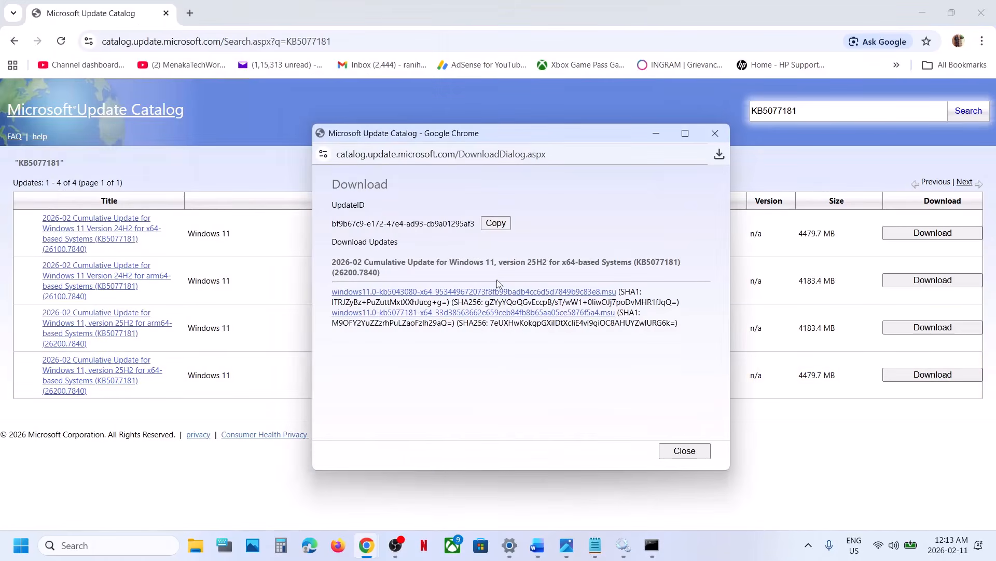
left_click(411, 318)
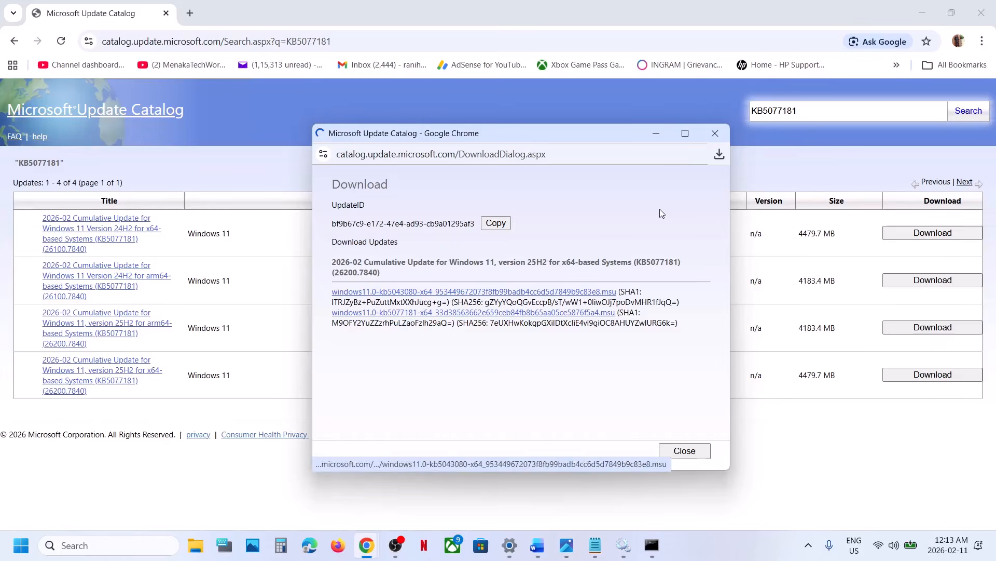
left_click(719, 154)
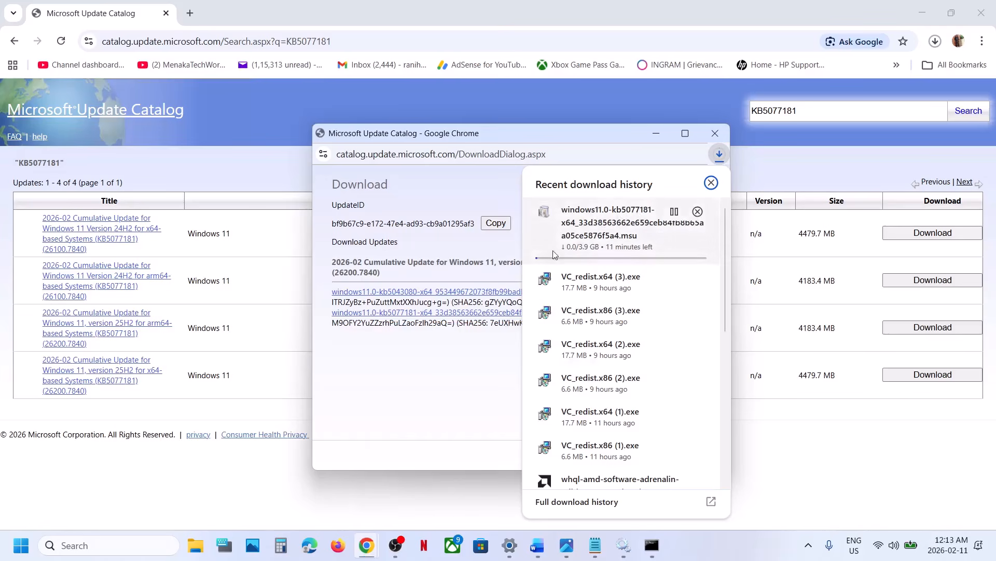
left_click(159, 487)
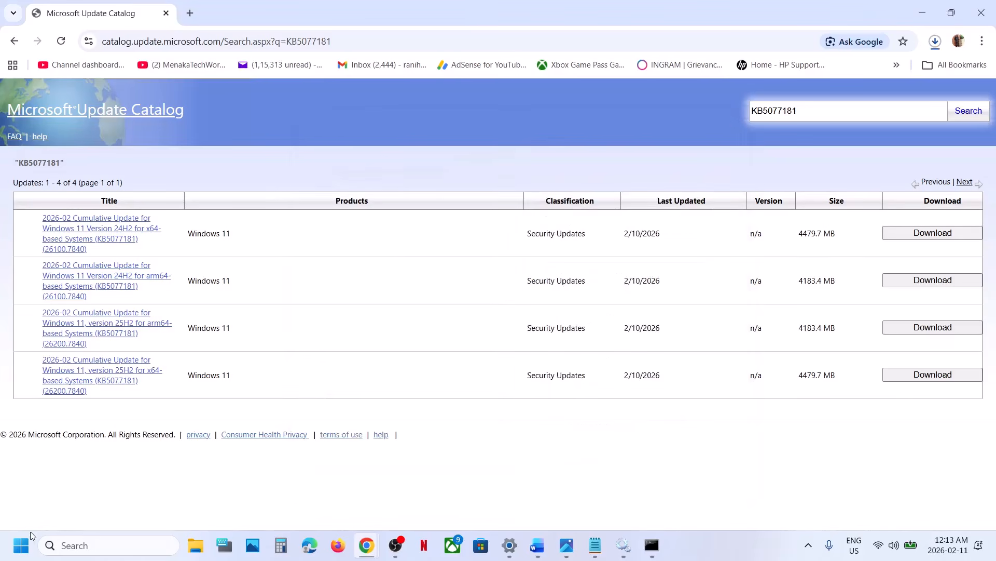
left_click(21, 545)
left_click(378, 500)
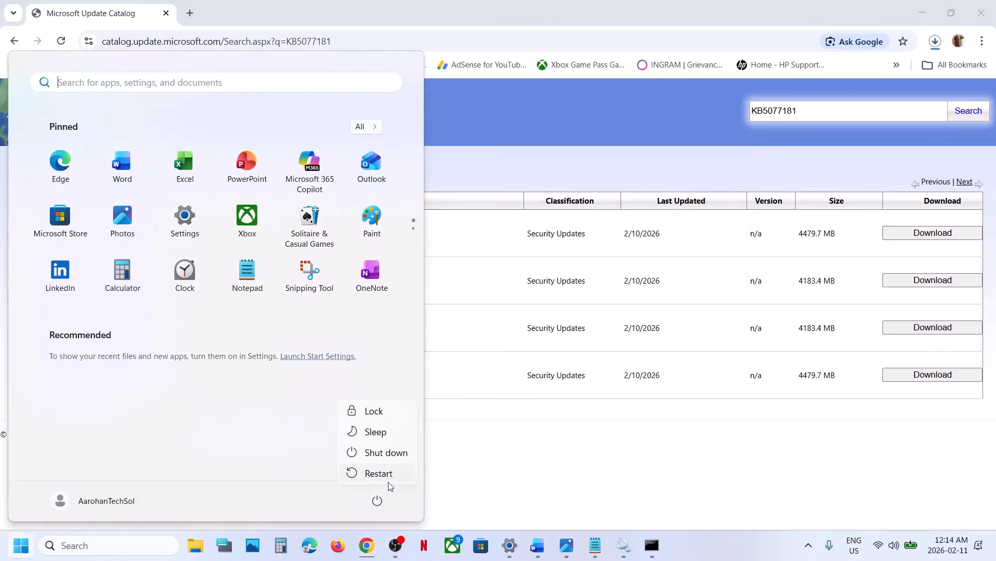
Step: Switch to Settings and open the Recovery page from the advanced options of Windows Update
left_click(539, 550)
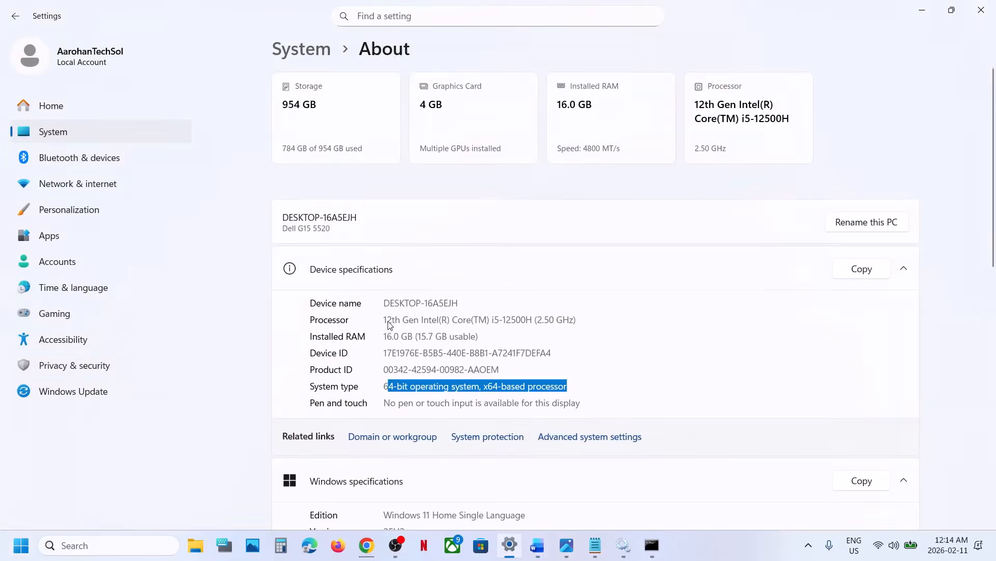
left_click(77, 391)
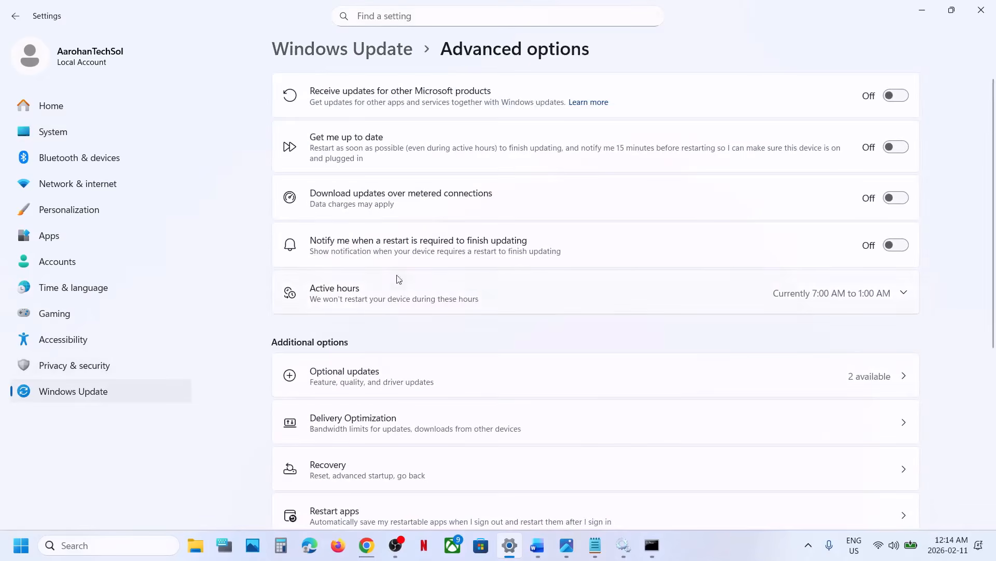
scroll(379, 366, "down", 3)
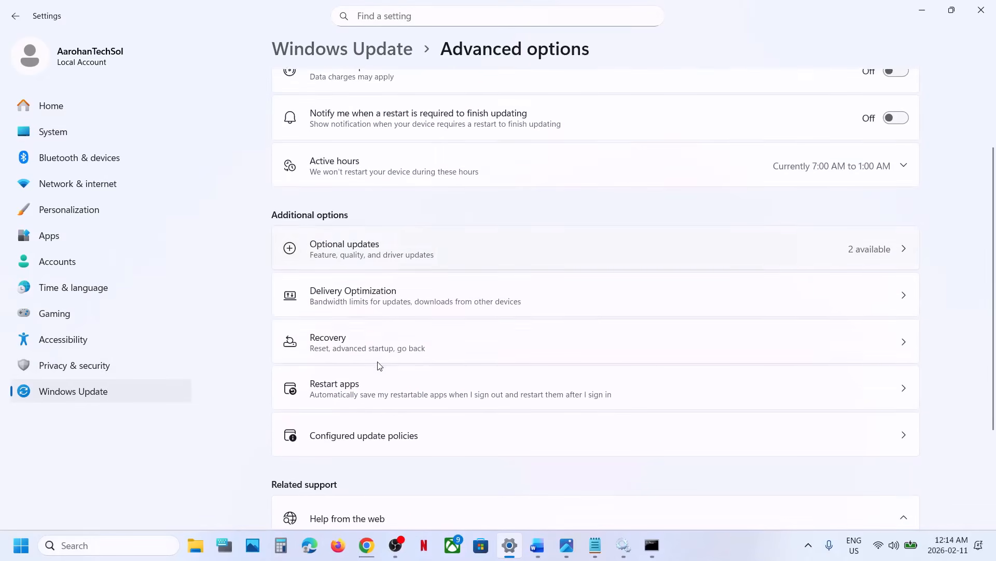
left_click(347, 350)
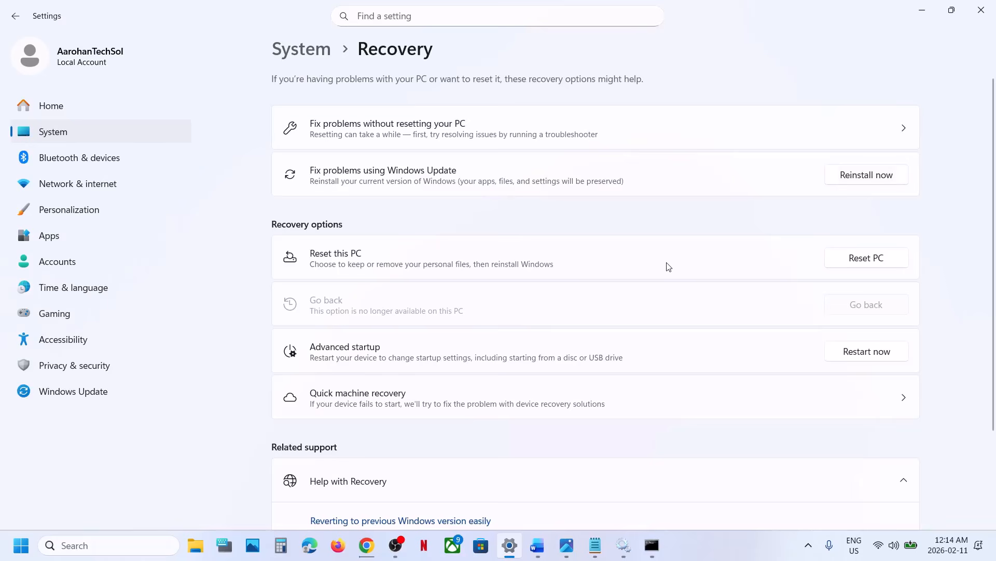
Step: Switch to the Windows 11 Update Error document in Word and find the Step 6 Media Creation Tool link
left_click(537, 544)
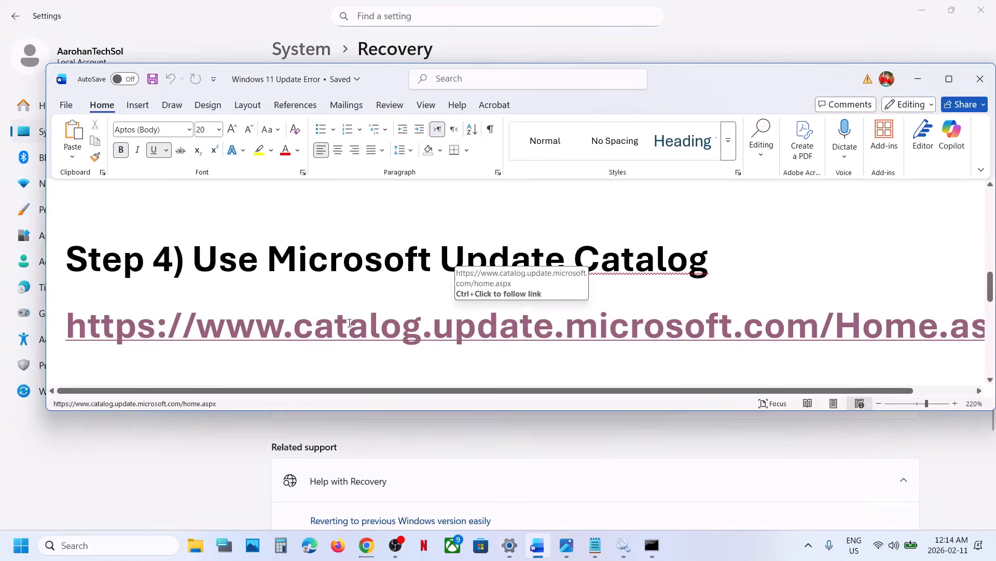
scroll(349, 322, "down", 3)
scroll(395, 280, "down", 3)
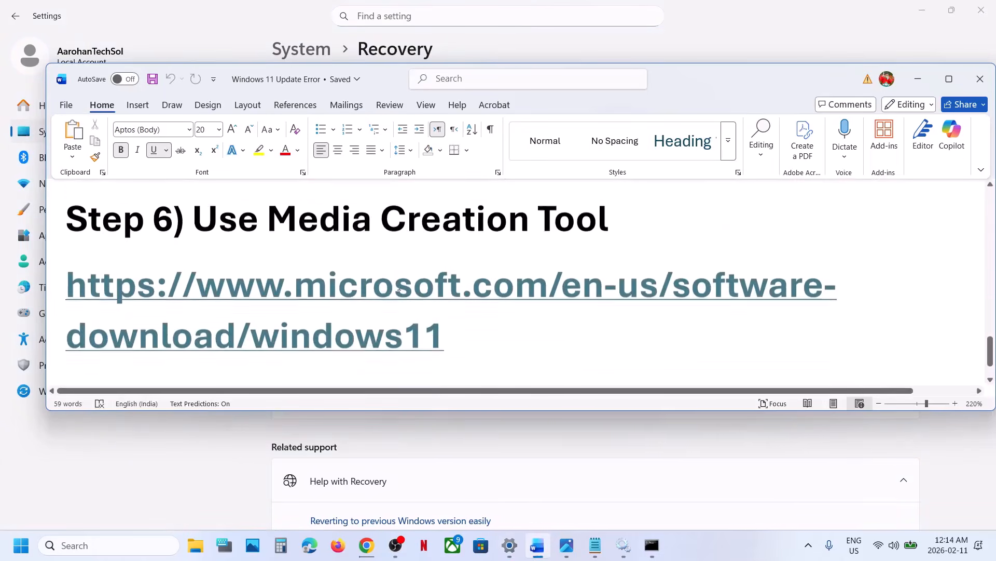
Step: Follow the Step 6 link to Microsoft's Download Windows 11 page at microsoft.com/en-us/software-download/windows11 in Chrome
left_click(386, 275, "ctrl")
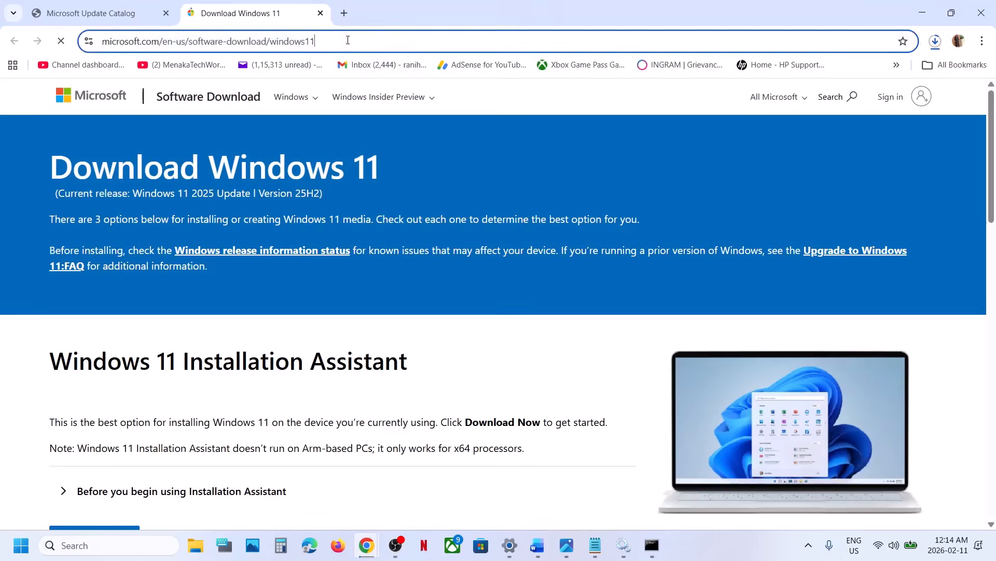
left_click(344, 40)
left_click(378, 96)
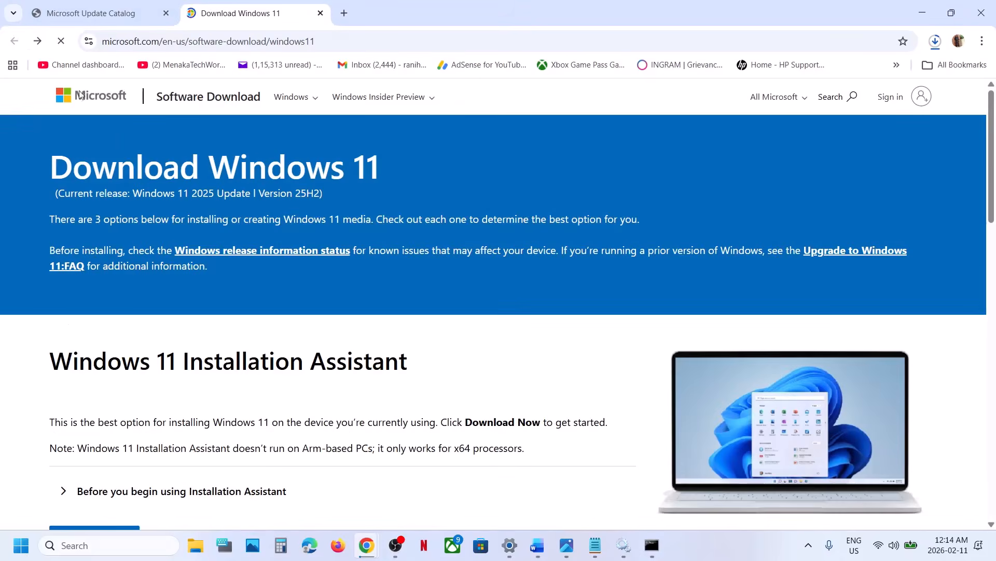
Step: Download the Media Creation Tool from the Create Windows 11 Installation Media section and check its download progress
scroll(208, 233, "down", 8)
scroll(182, 231, "down", 2)
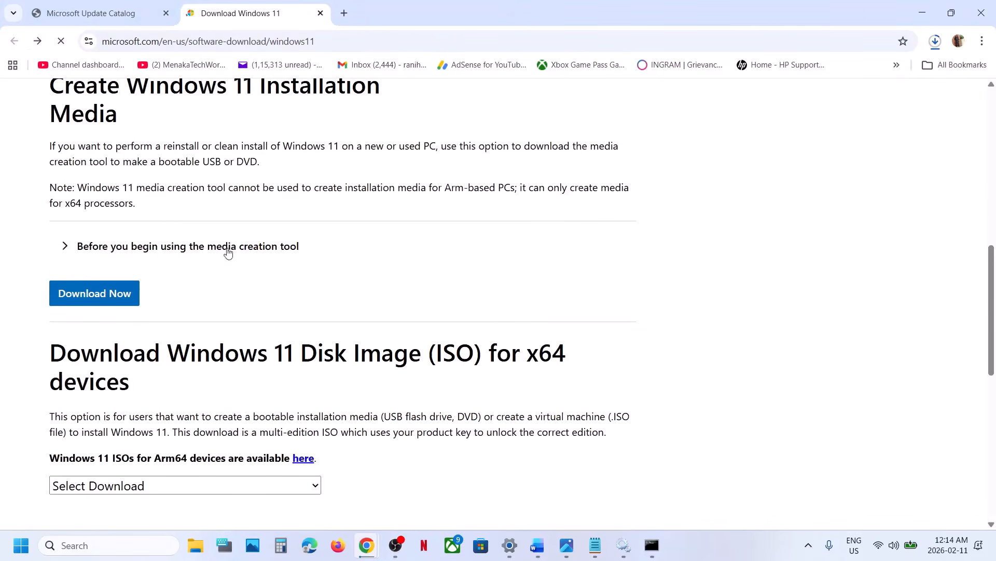
left_click(121, 292)
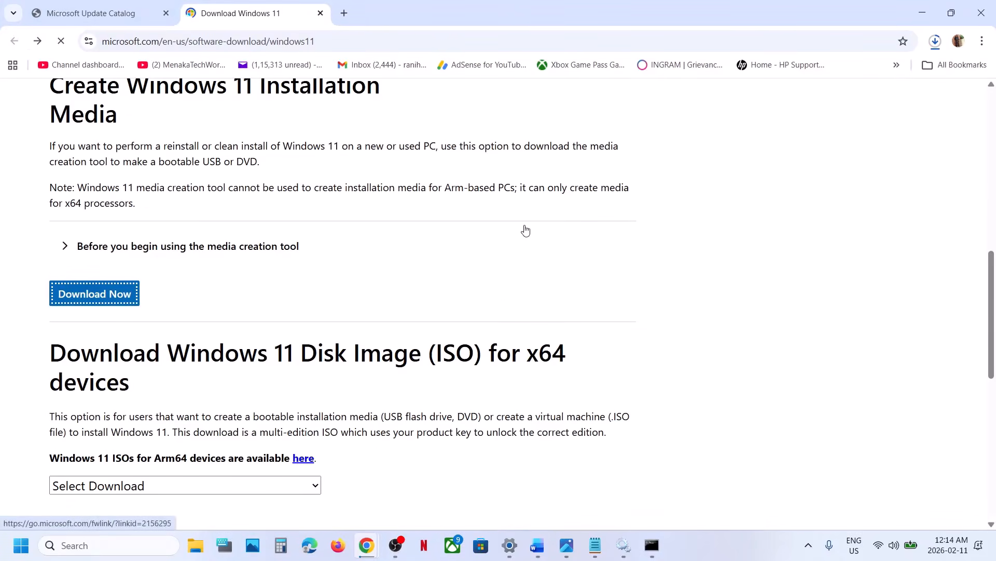
left_click(932, 44)
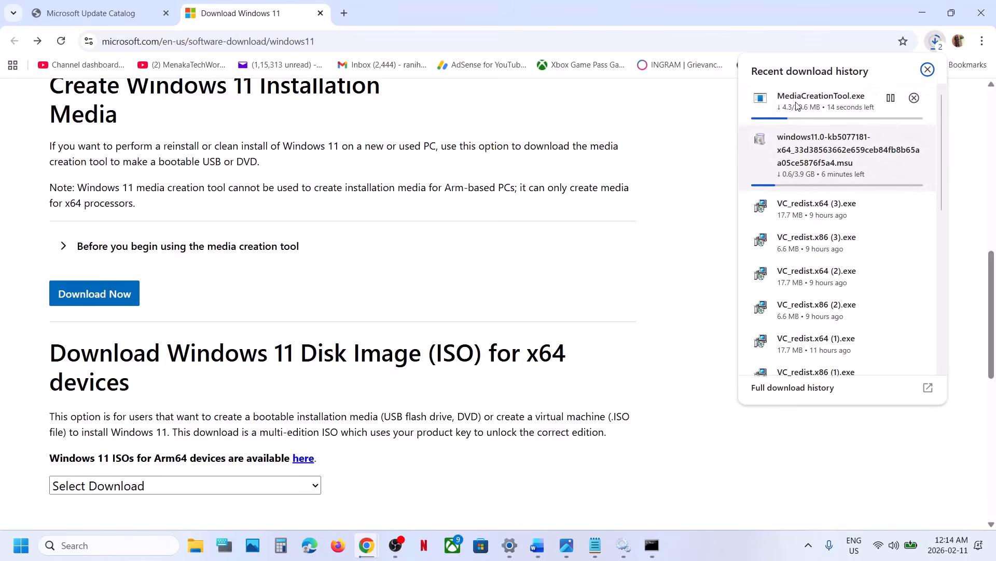
left_click(623, 306)
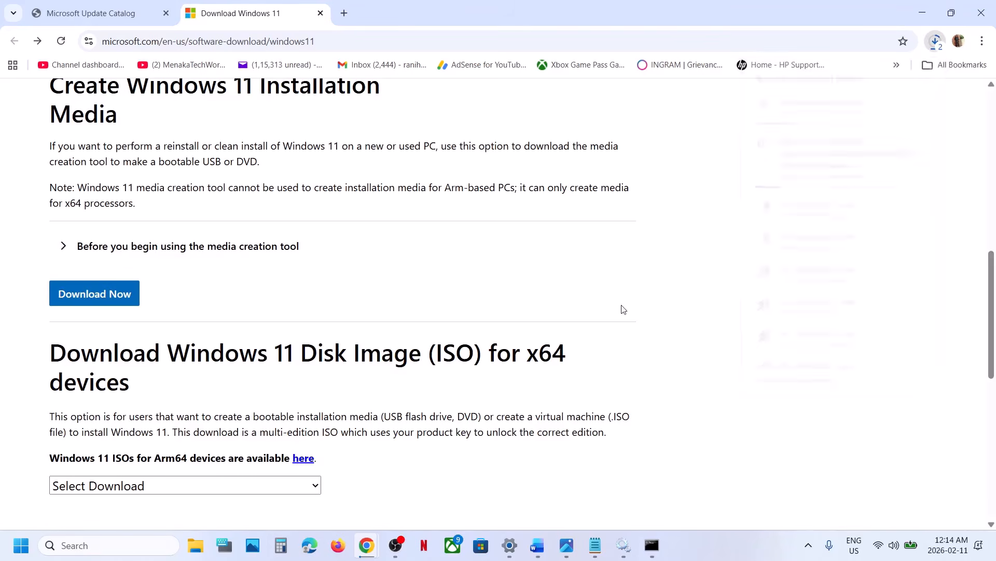
Step: Switch to Photos and review screenshots 1.png to 7.png on creating a Windows 11 ISO file with the Media Creation Tool
left_click(569, 546)
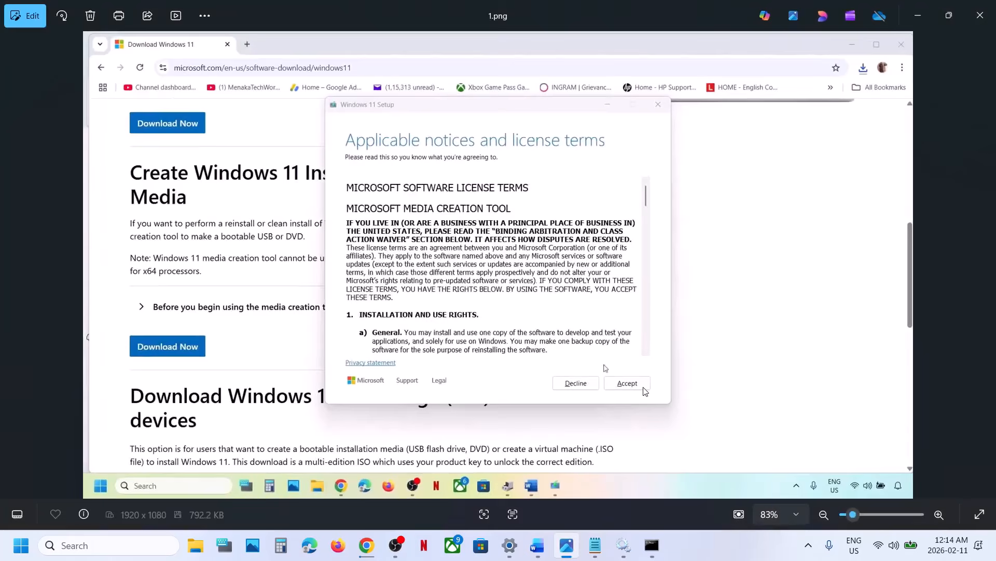
key("Right")
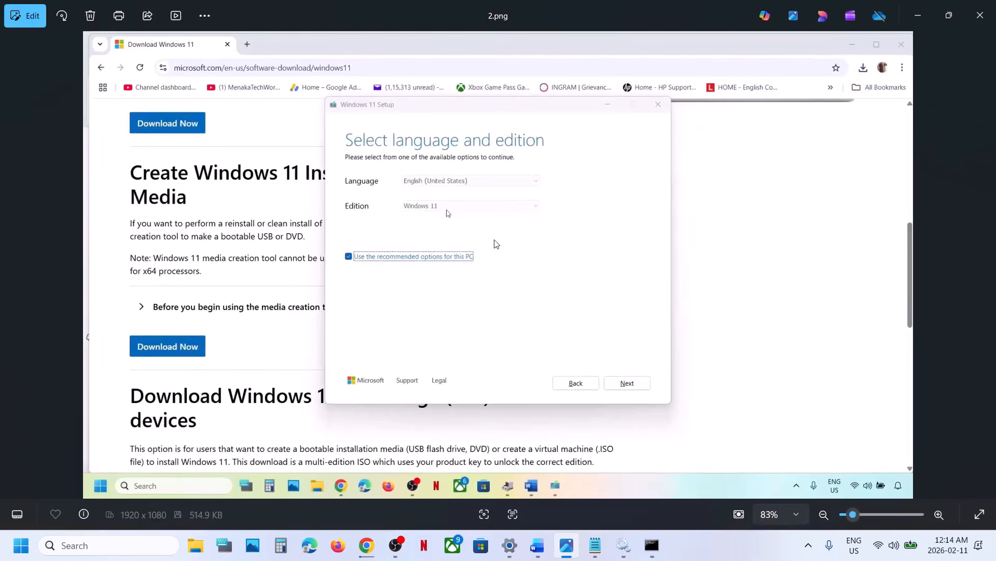
key("Right")
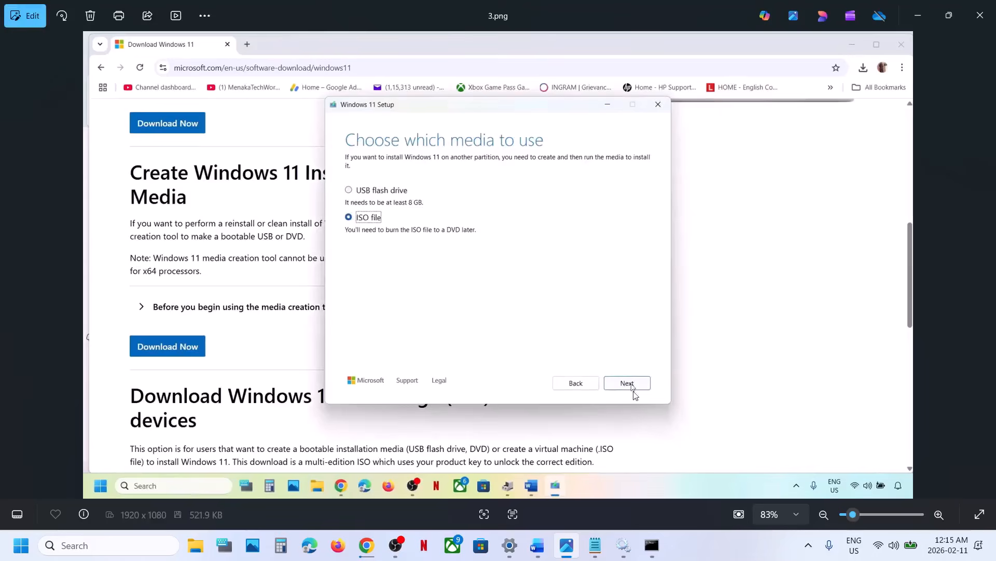
key("Right")
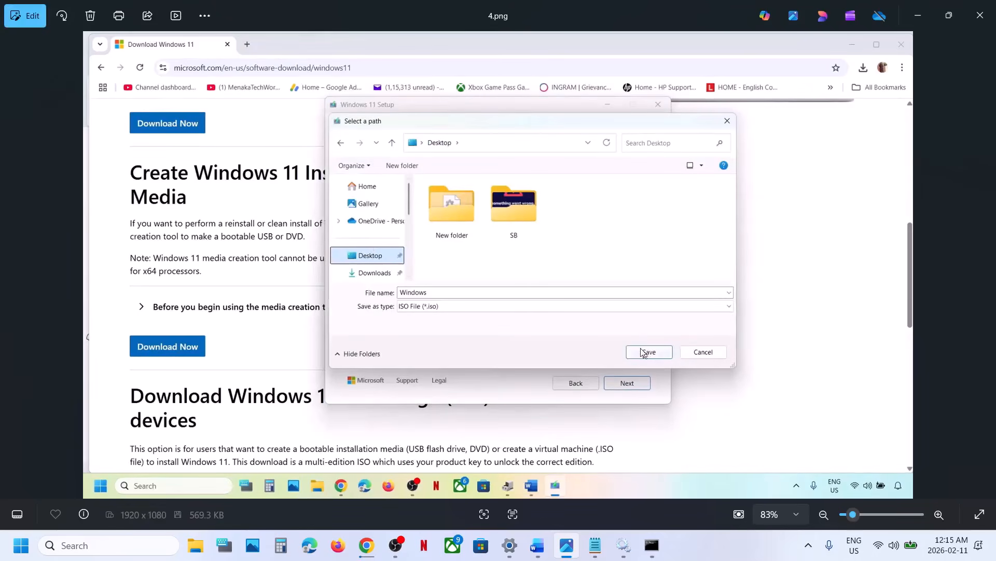
key("Right")
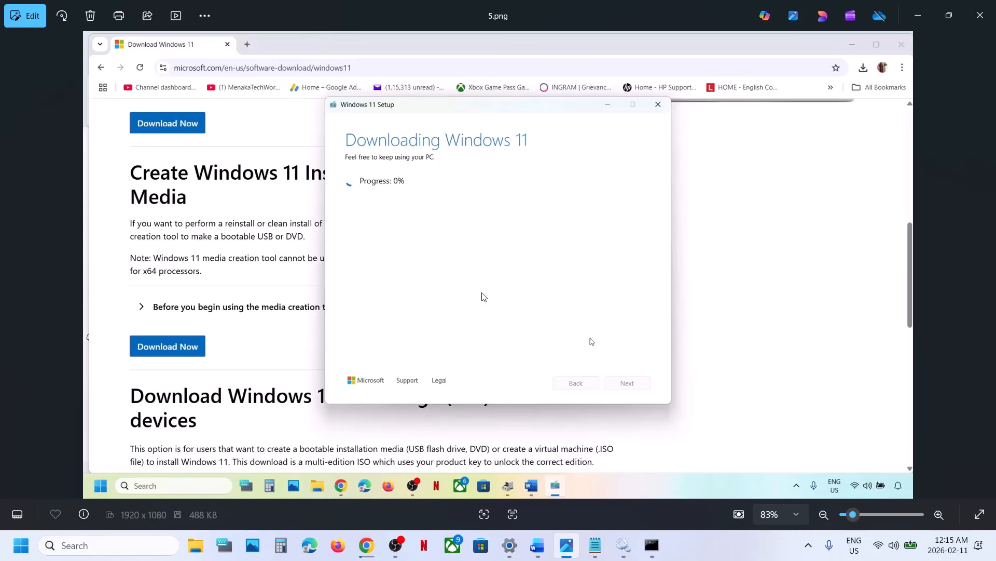
key("Right")
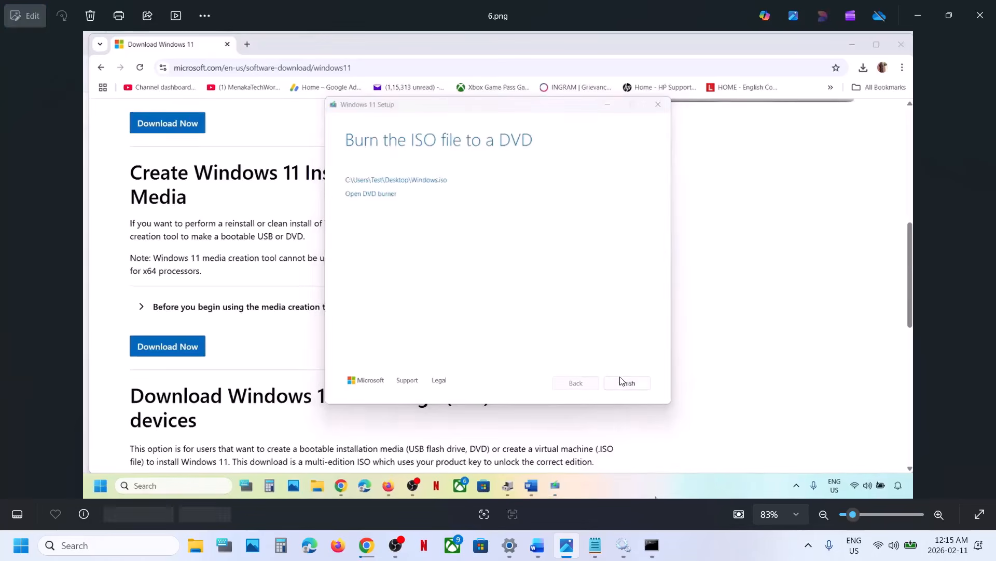
key("Right")
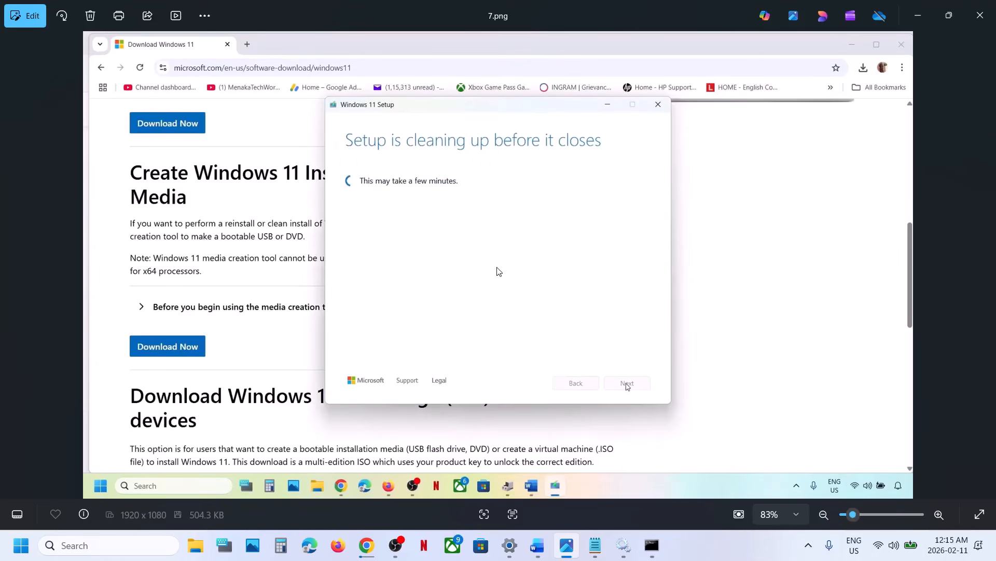
Step: Review screenshots 8.png to 13.png on opening the Windows ISO and running setup through to the Ready to install page
key("Right")
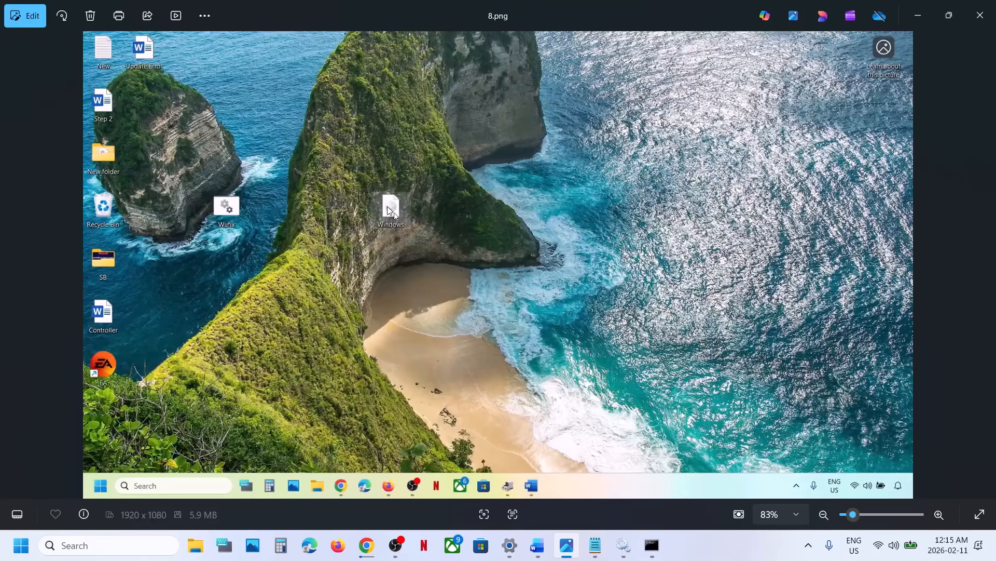
key("Right")
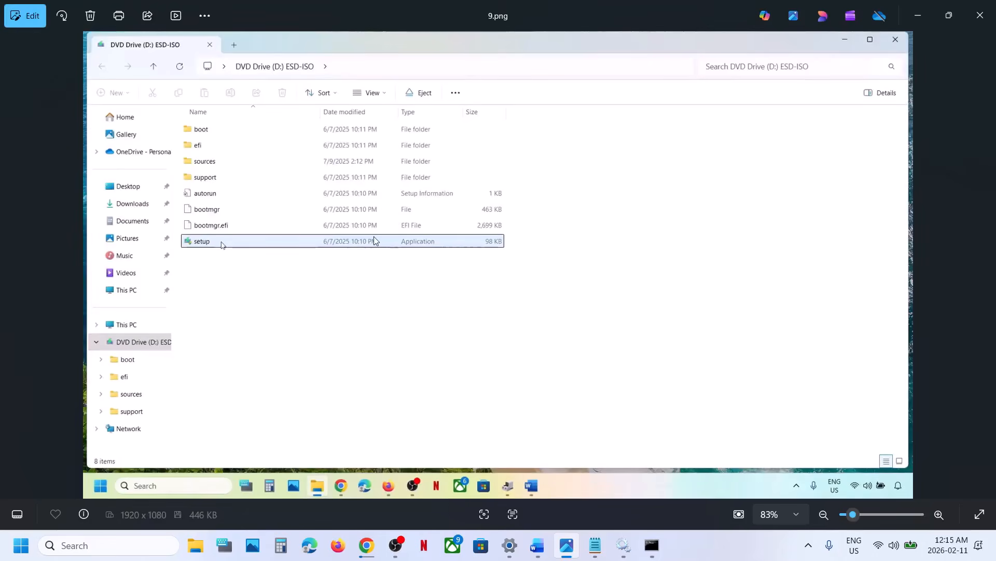
key("Right")
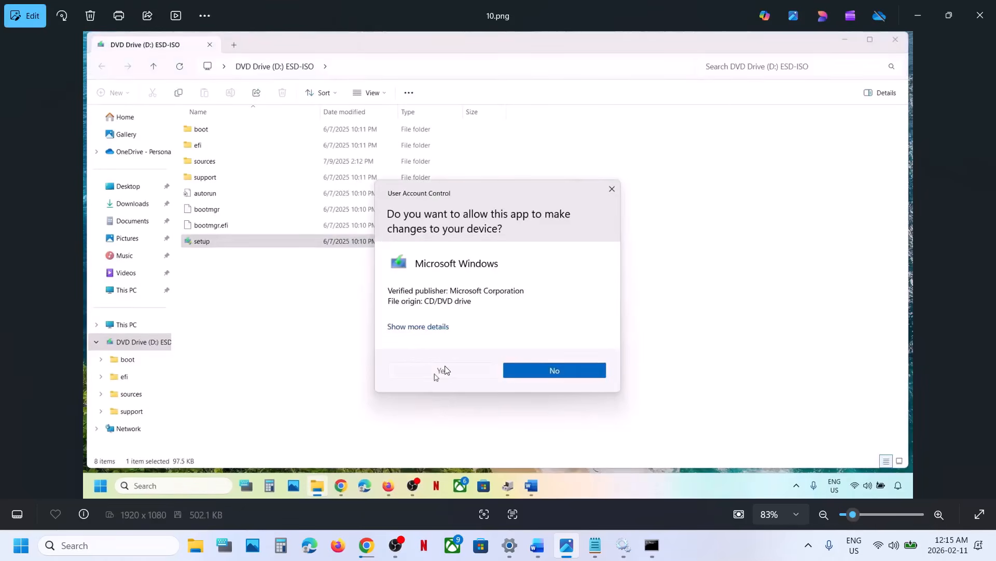
key("Right")
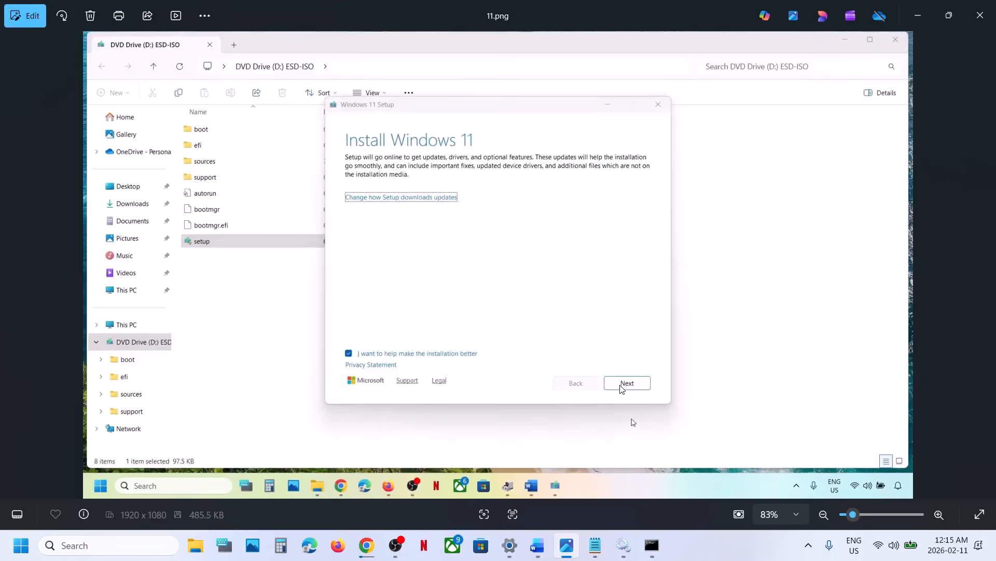
key("Right")
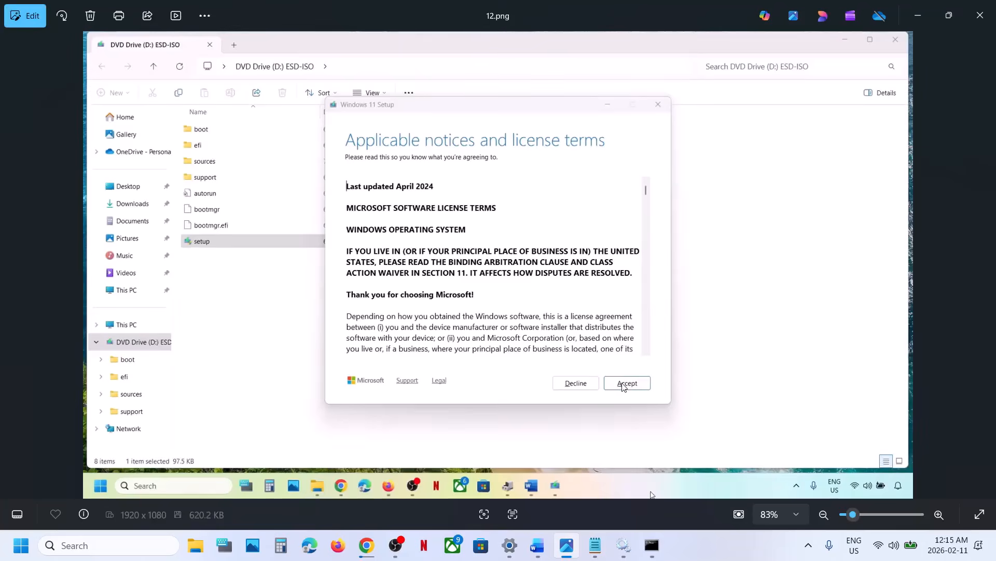
key("Right")
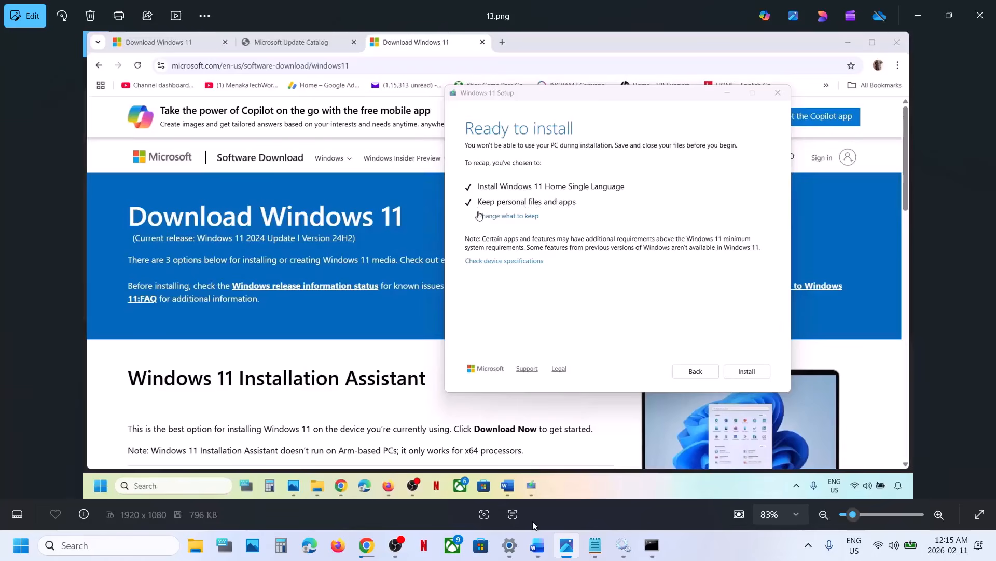
Step: Switch to Settings, open the Windows Update page, and highlight KB5077181 in the listed security update
left_click(517, 547)
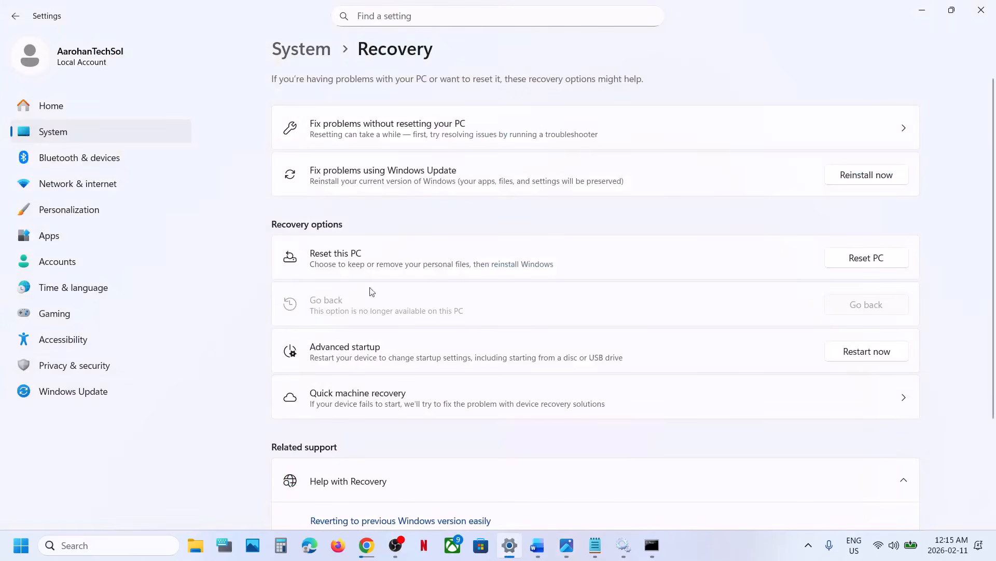
left_click(111, 395)
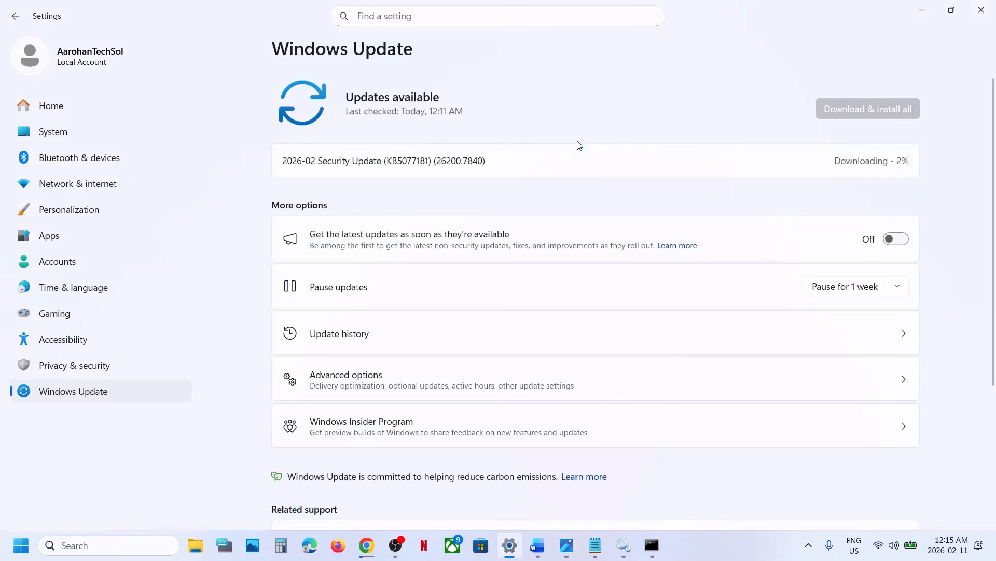
double_click(400, 165)
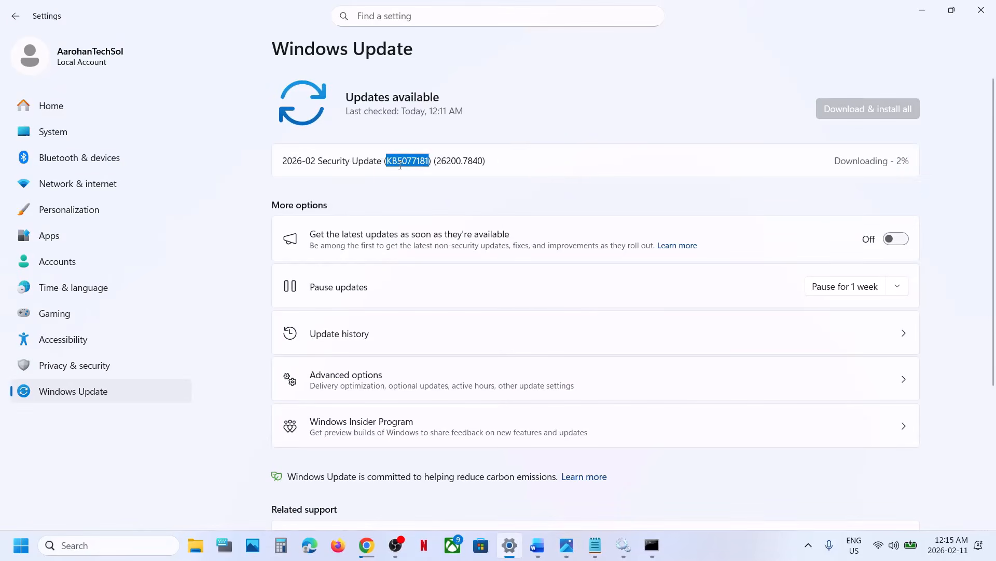